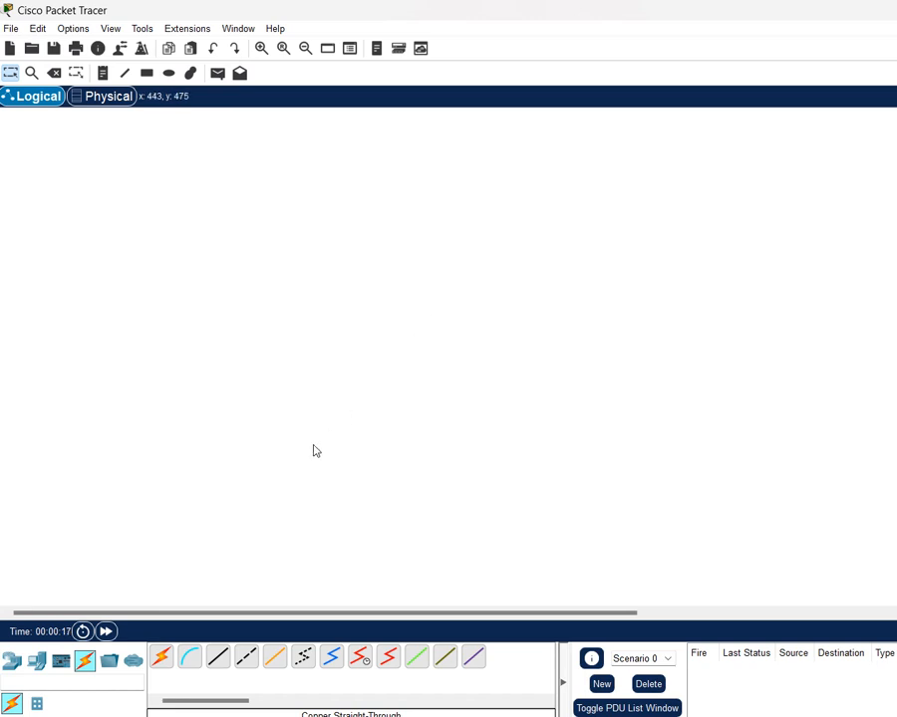
Step: Place a 2960-24TT switch in the logical workspace, with two PCs side by side below it
{"action": "left_click", "coordinate": [14, 663]}
{"action": "left_click_drag", "start_coordinate": [40, 704], "coordinate": [418, 321]}
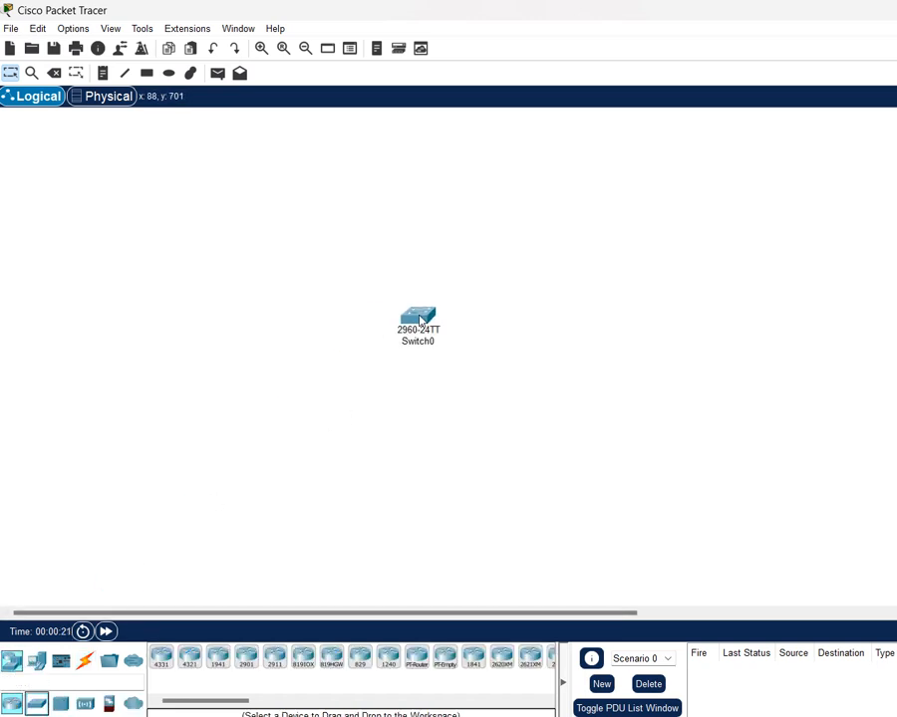
{"action": "left_click_drag", "start_coordinate": [36, 660], "coordinate": [319, 450]}
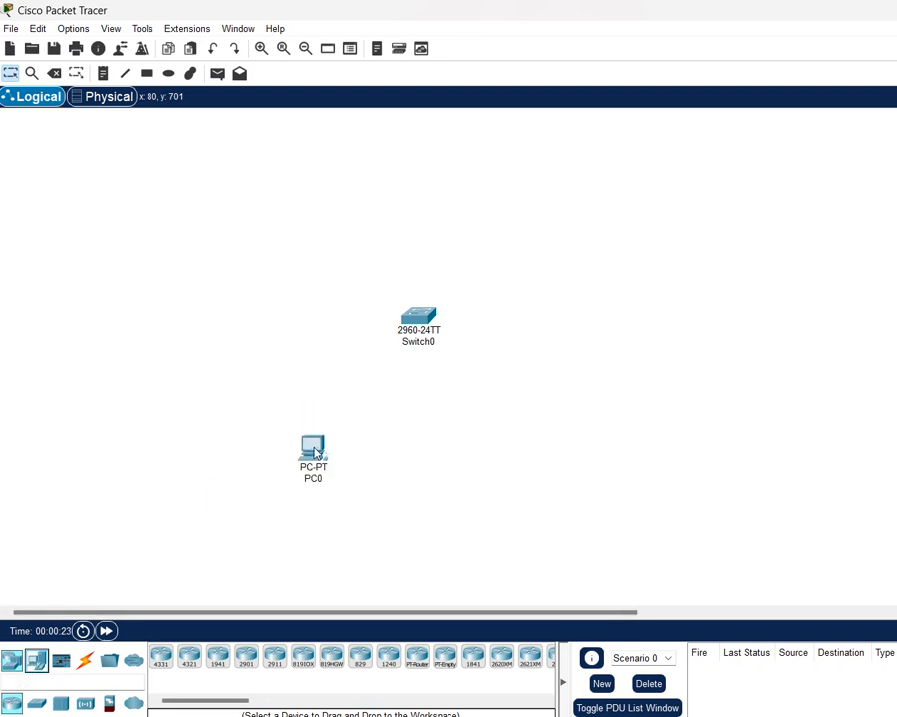
{"action": "left_click_drag", "start_coordinate": [38, 666], "coordinate": [492, 458]}
Step: Connect PC0 to the switch's FastEthernet0/1 port with a copper straight-through cable
{"action": "left_click", "coordinate": [86, 662]}
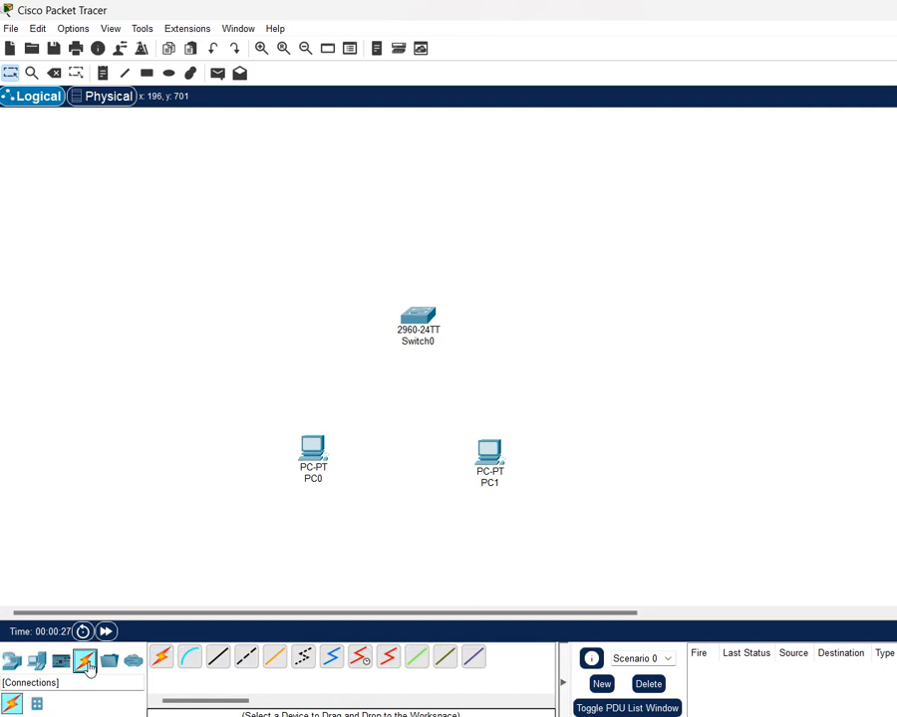
{"action": "left_click", "coordinate": [220, 657]}
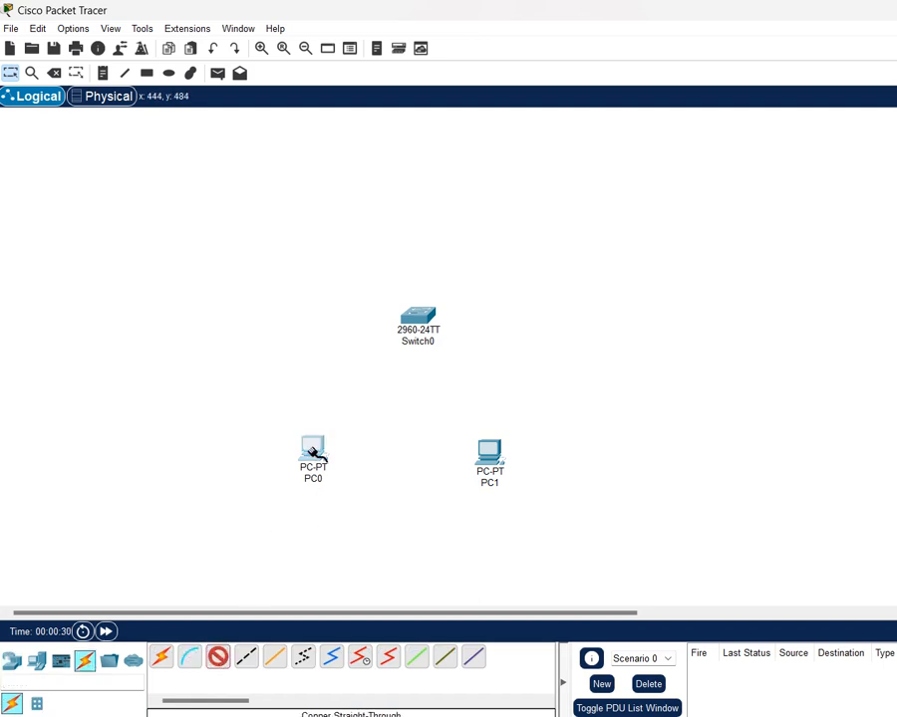
{"action": "left_click", "coordinate": [314, 450]}
{"action": "left_click", "coordinate": [390, 512]}
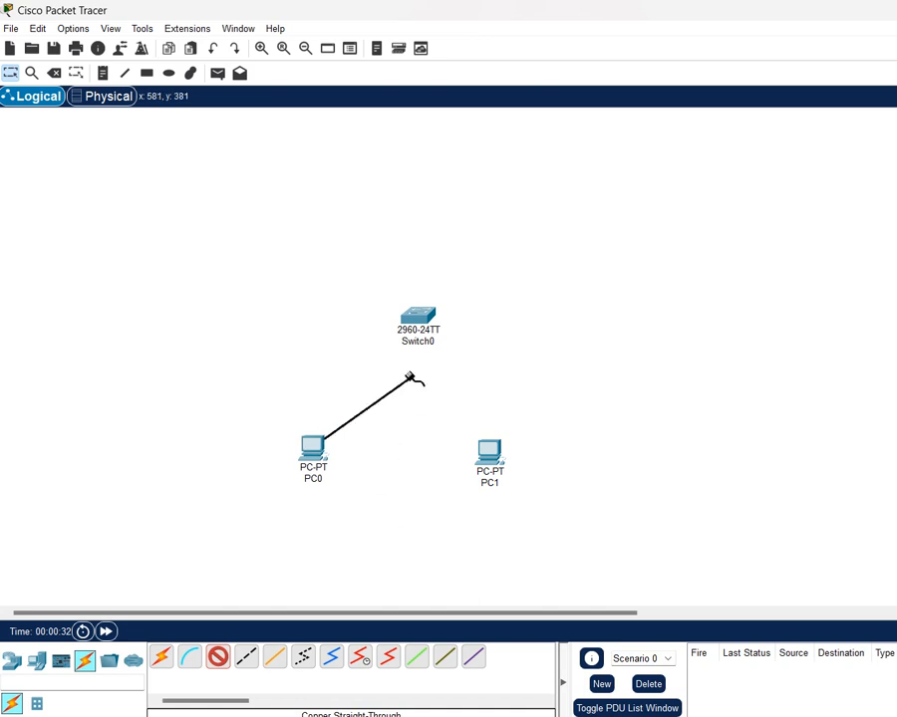
{"action": "left_click", "coordinate": [415, 314]}
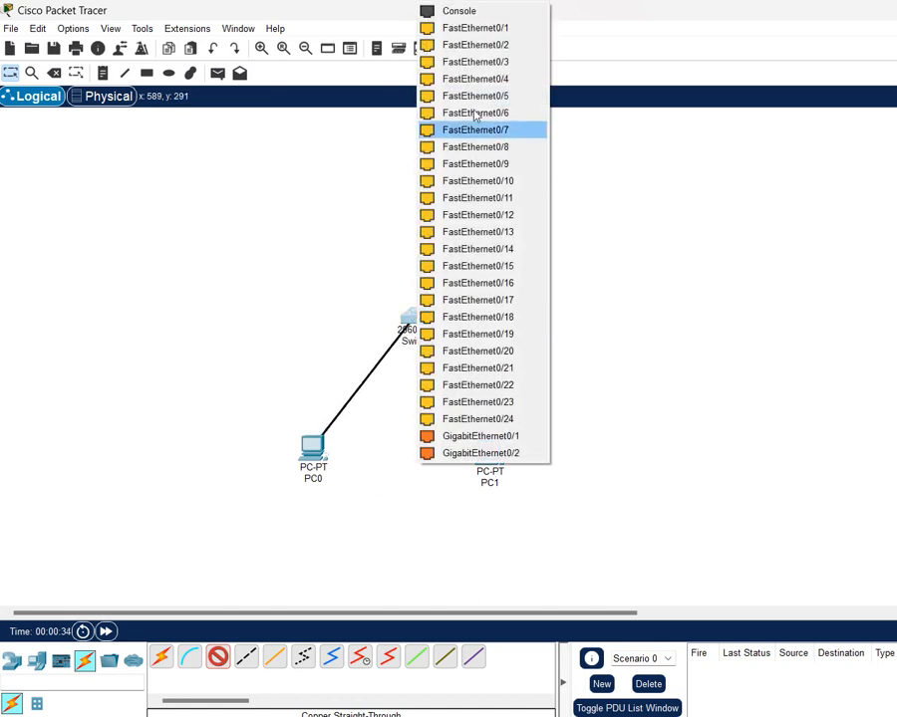
{"action": "left_click", "coordinate": [493, 34]}
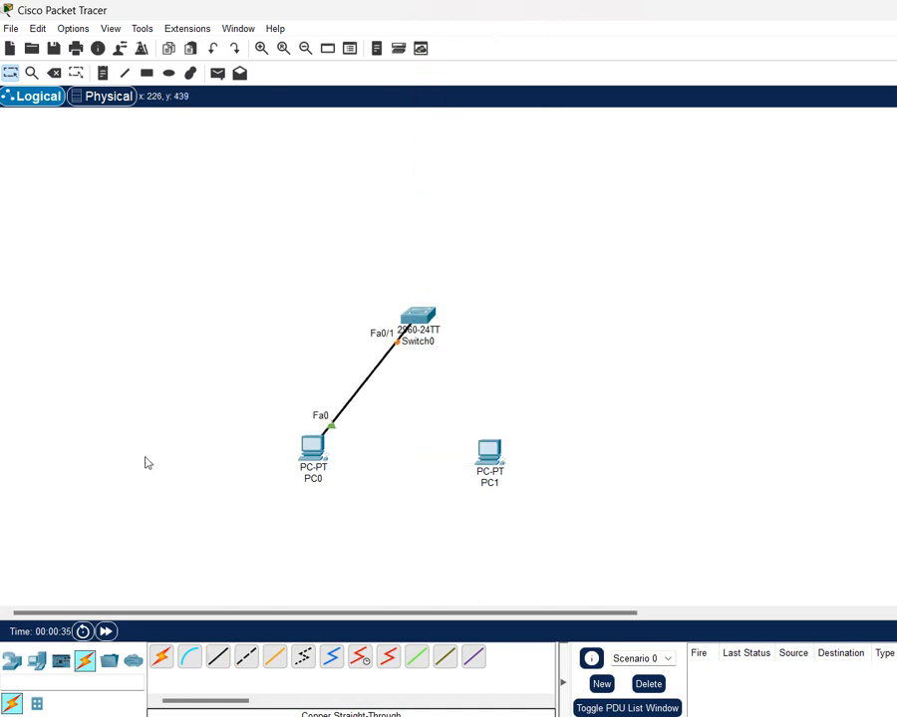
Step: Connect PC1's FastEthernet0 port to the switch's FastEthernet0/2 port with a copper straight-through cable
{"action": "left_click", "coordinate": [219, 660]}
{"action": "left_click", "coordinate": [489, 453]}
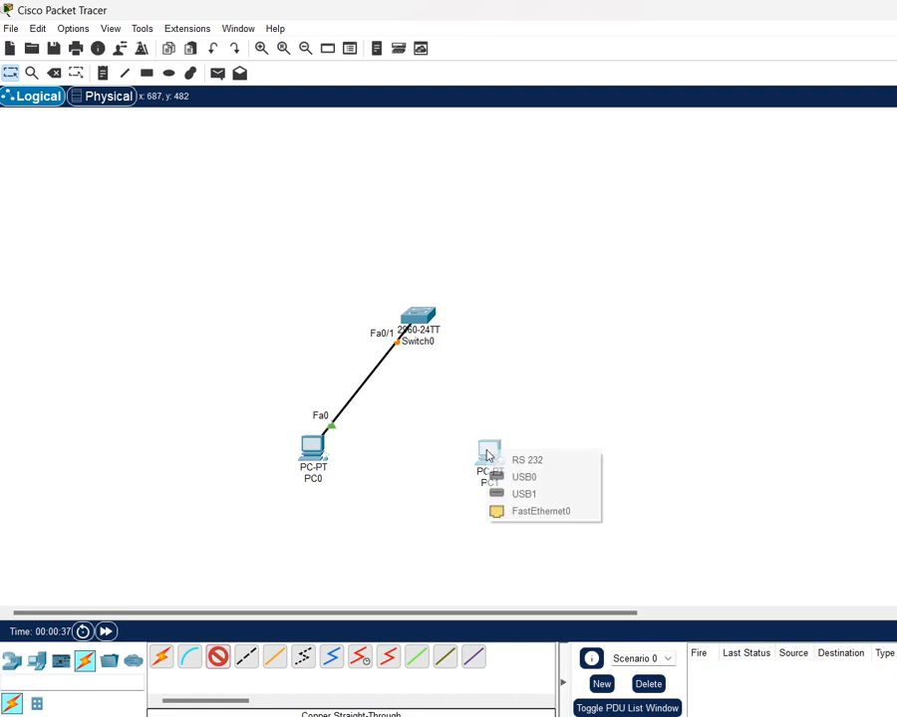
{"action": "left_click", "coordinate": [538, 509]}
{"action": "left_click", "coordinate": [416, 319]}
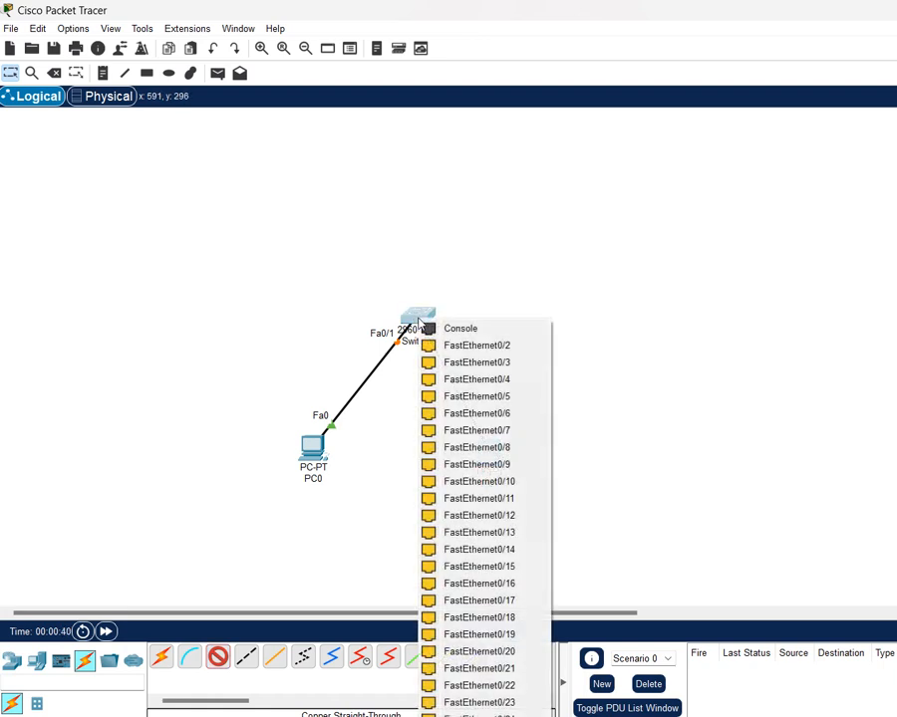
{"action": "left_click", "coordinate": [454, 347]}
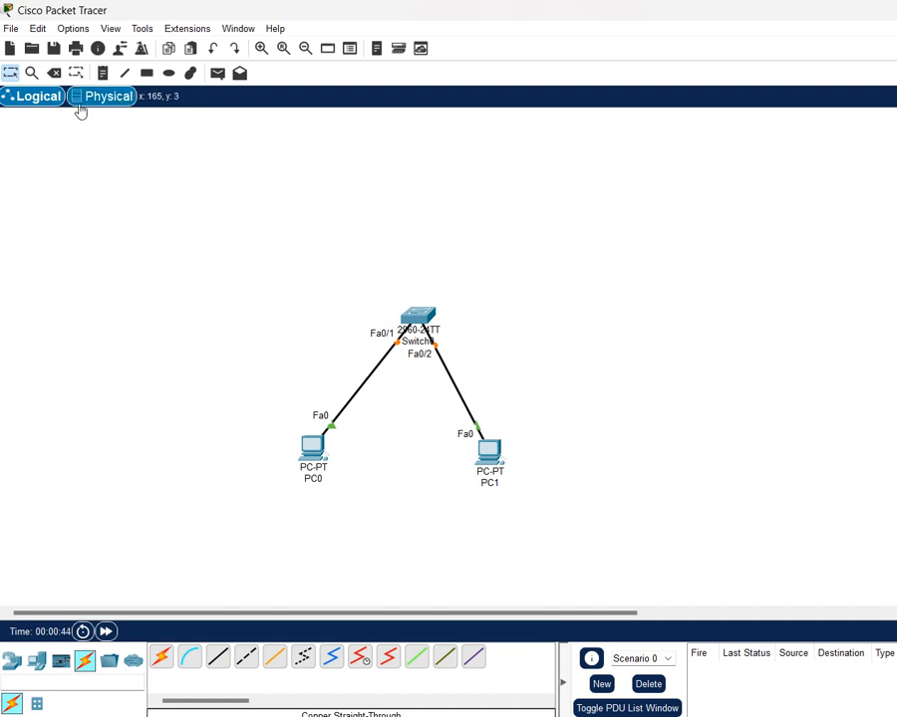
Step: Save the topology in the saves folder under the file name "task 4 Mac addrss arp"
{"action": "left_click", "coordinate": [19, 31]}
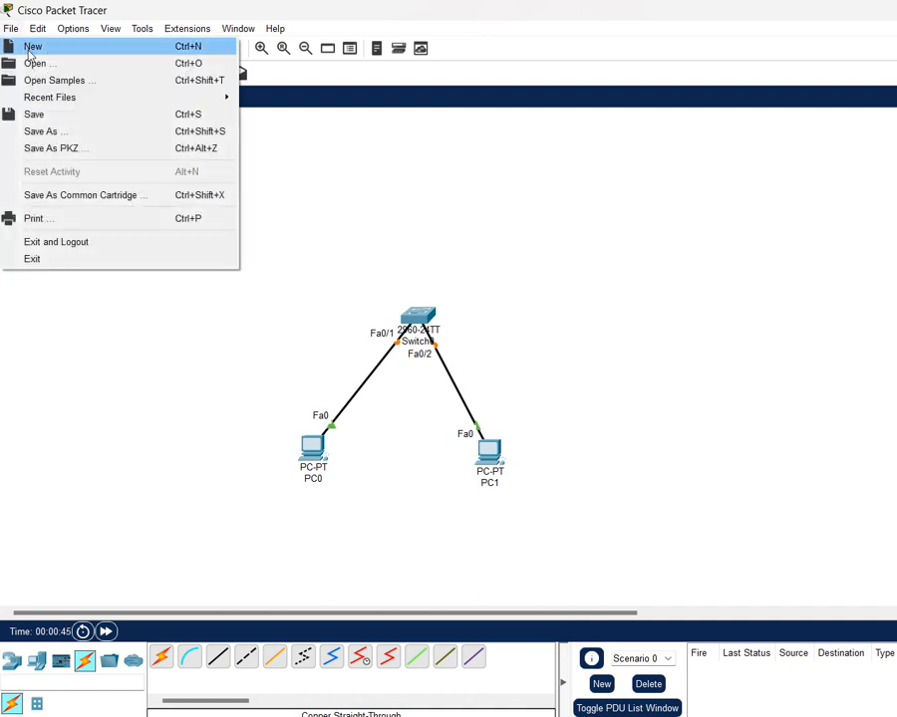
{"action": "left_click", "coordinate": [55, 115]}
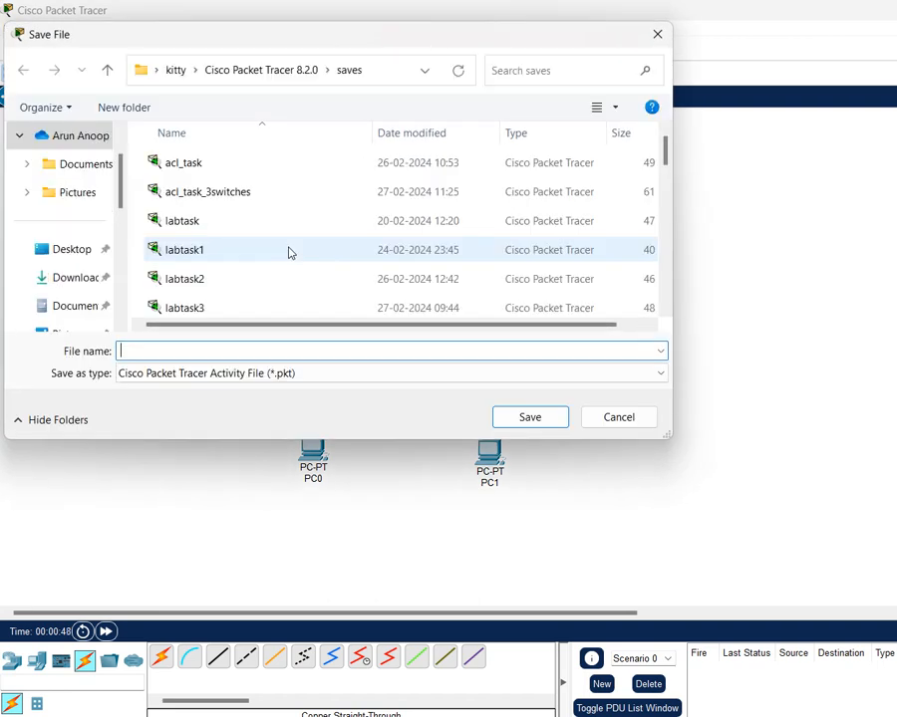
{"action": "type", "text": "task 4 Mac addre"}
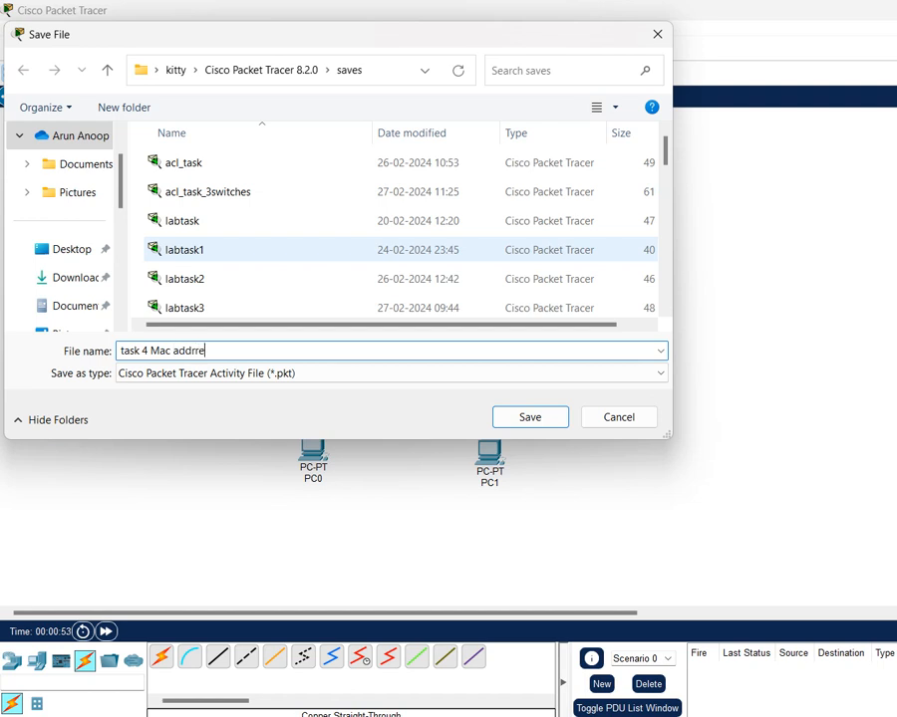
{"action": "type", "text": "s"}
{"action": "key", "text": "BackSpace"}
{"action": "key", "text": "BackSpace"}
{"action": "type", "text": "ss arp"}
{"action": "key", "text": "Return"}
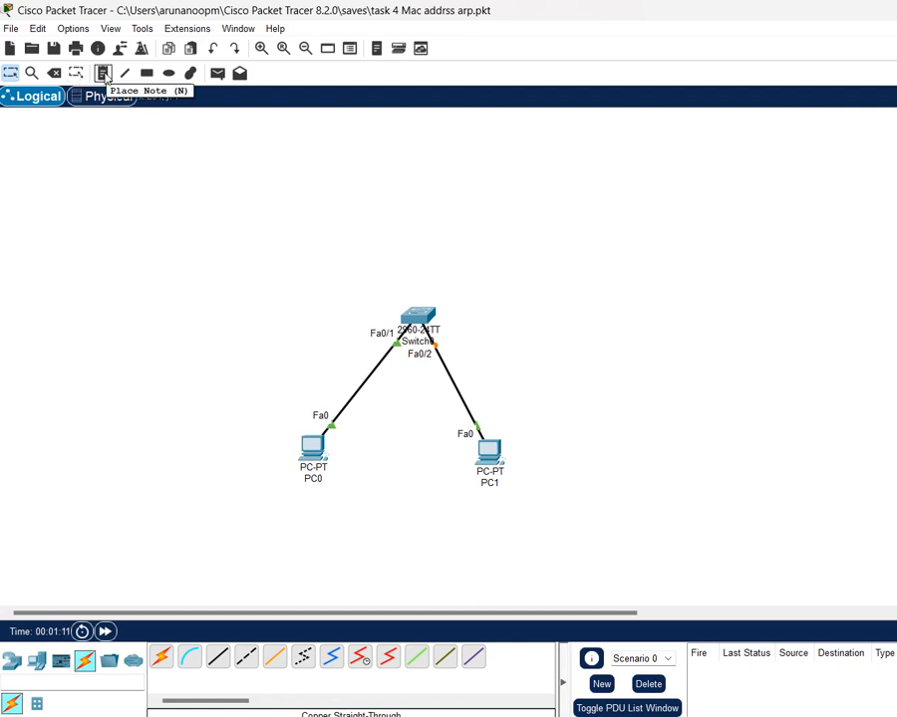
Step: Add a text note reading 192.168.1.1/24 above and beside PC0, and save the file
{"action": "left_click", "coordinate": [103, 74]}
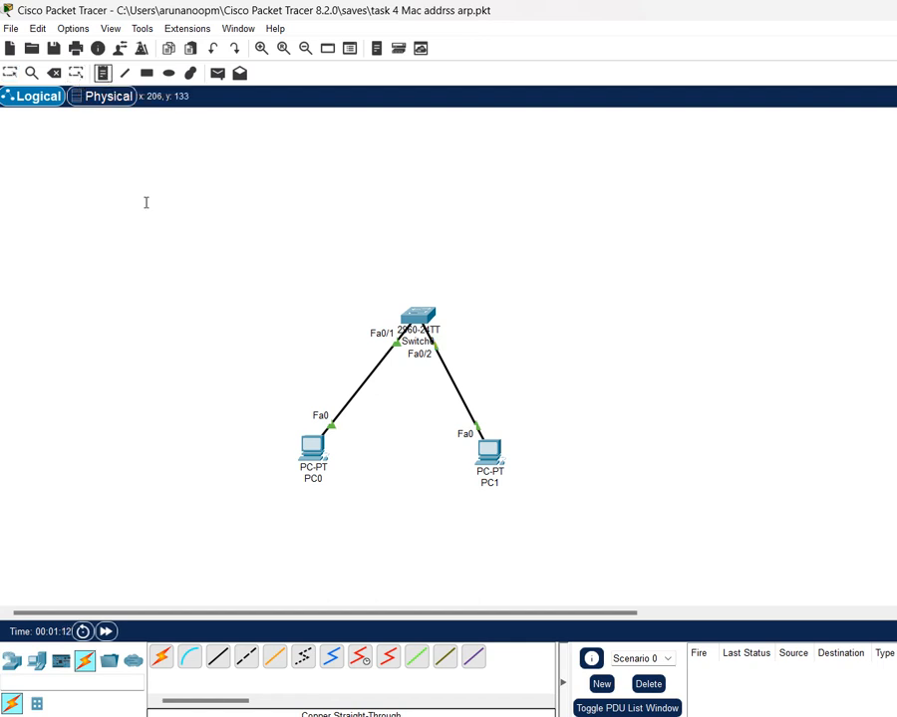
{"action": "left_click", "coordinate": [206, 343]}
{"action": "type", "text": "192.168.1.1"}
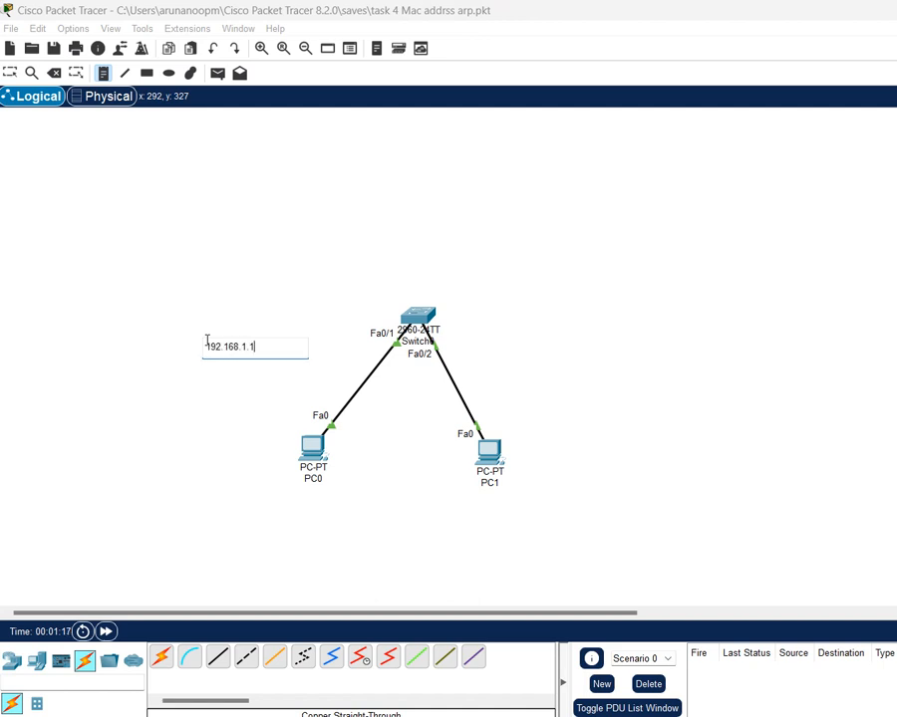
{"action": "type", "text": "/24"}
{"action": "left_click", "coordinate": [9, 74]}
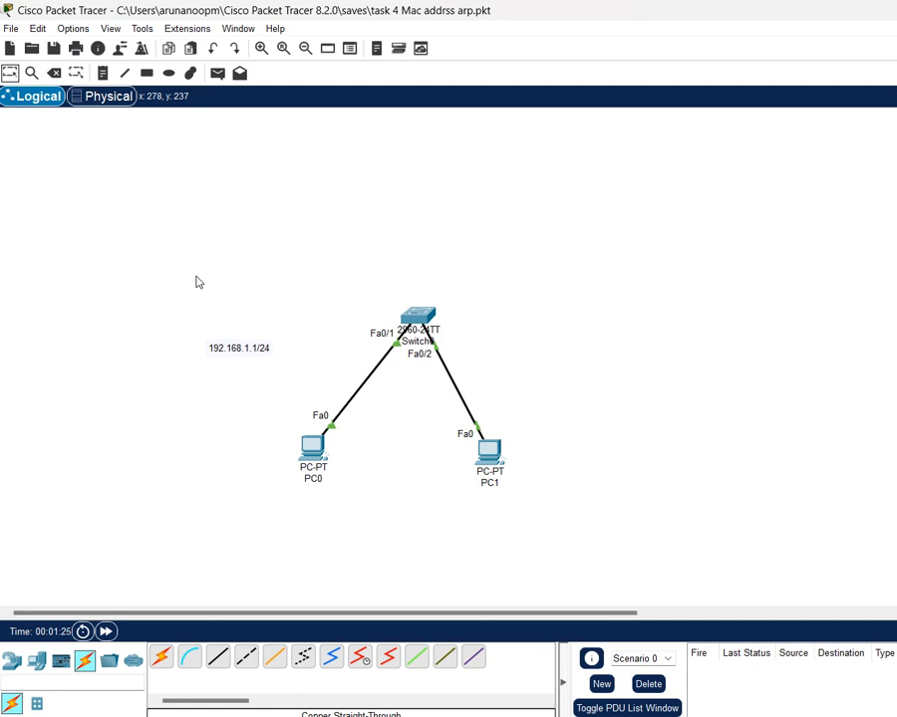
{"action": "key", "text": "ctrl+s"}
Step: Rename PC0 as 192.168.1.1 and PC1 as 192.168.1.2, and save the file
{"action": "left_click", "coordinate": [314, 480]}
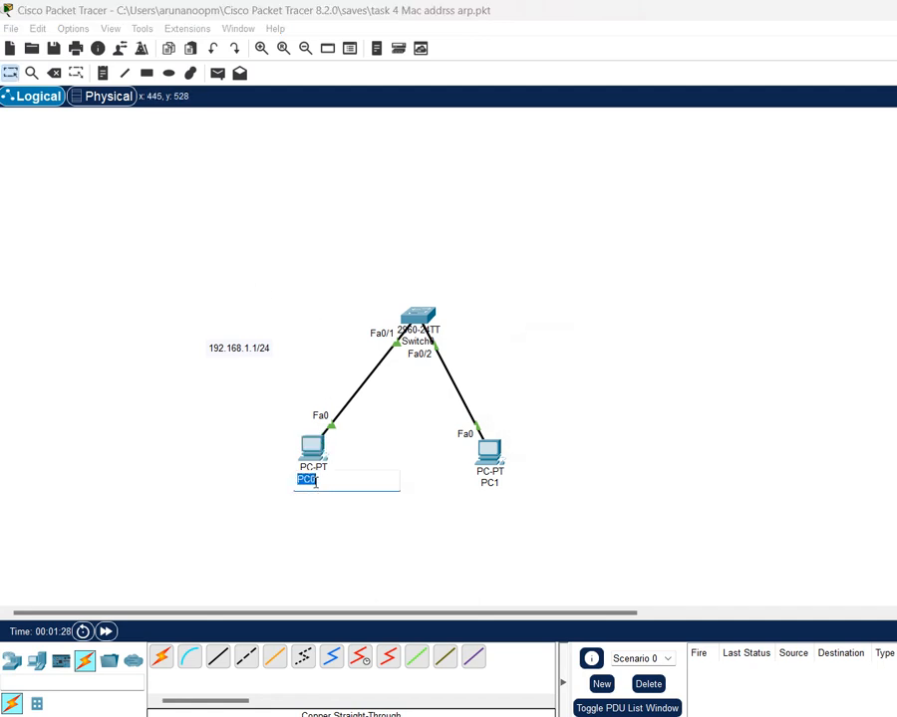
{"action": "type", "text": "192.168.1.1"}
{"action": "key", "text": "Return"}
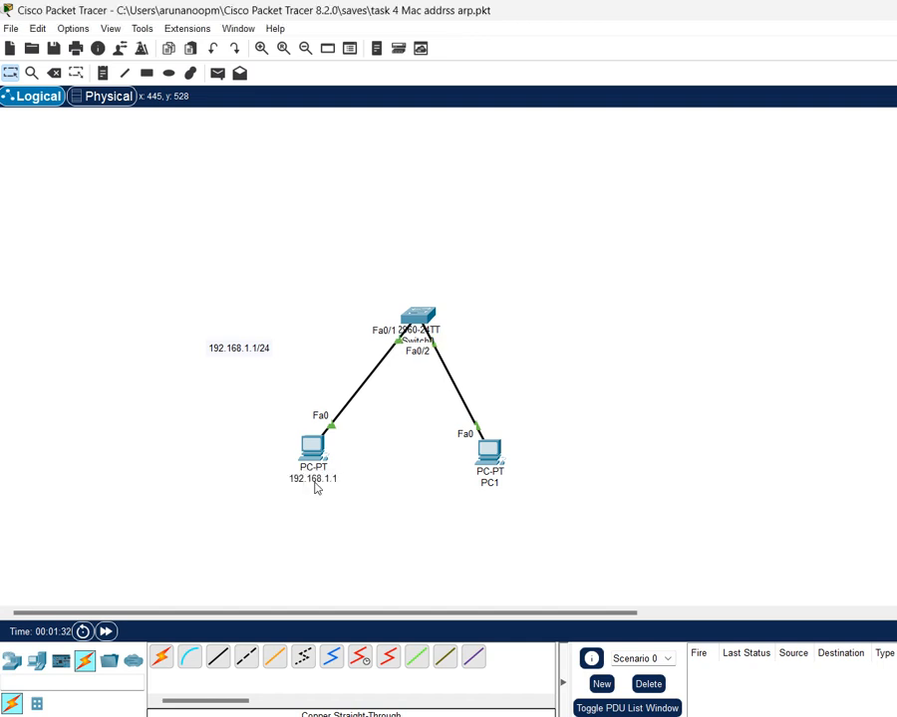
{"action": "left_click", "coordinate": [500, 486]}
{"action": "double_click", "coordinate": [501, 486]}
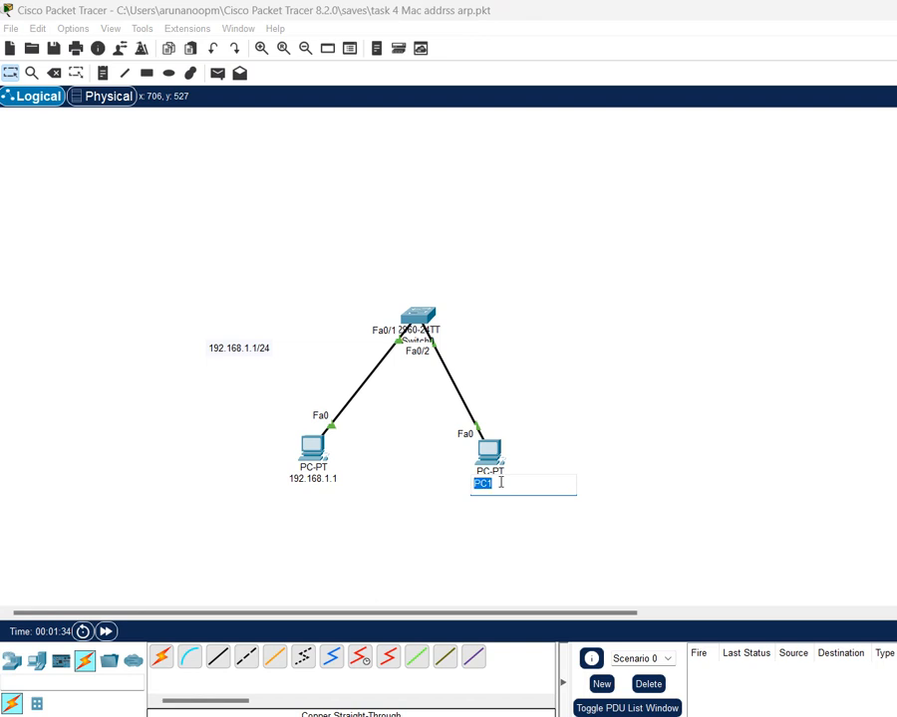
{"action": "type", "text": "192.168.1.2"}
{"action": "key", "text": "Return"}
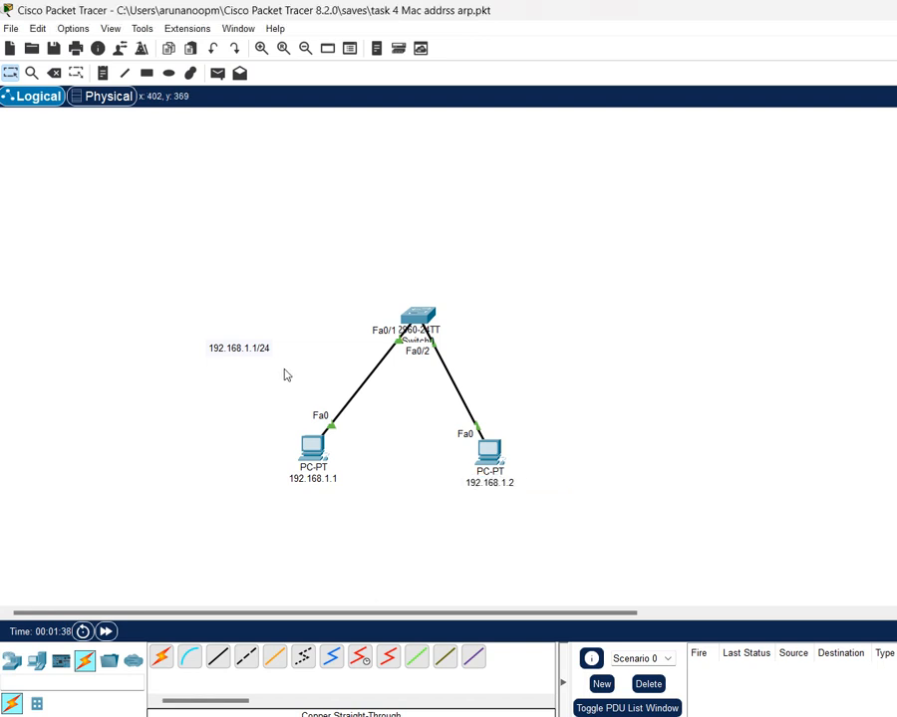
{"action": "key", "text": "ctrl+s"}
Step: Review the interface preferences for showing port labels in the logical workspace, and save the file
{"action": "left_click", "coordinate": [74, 28]}
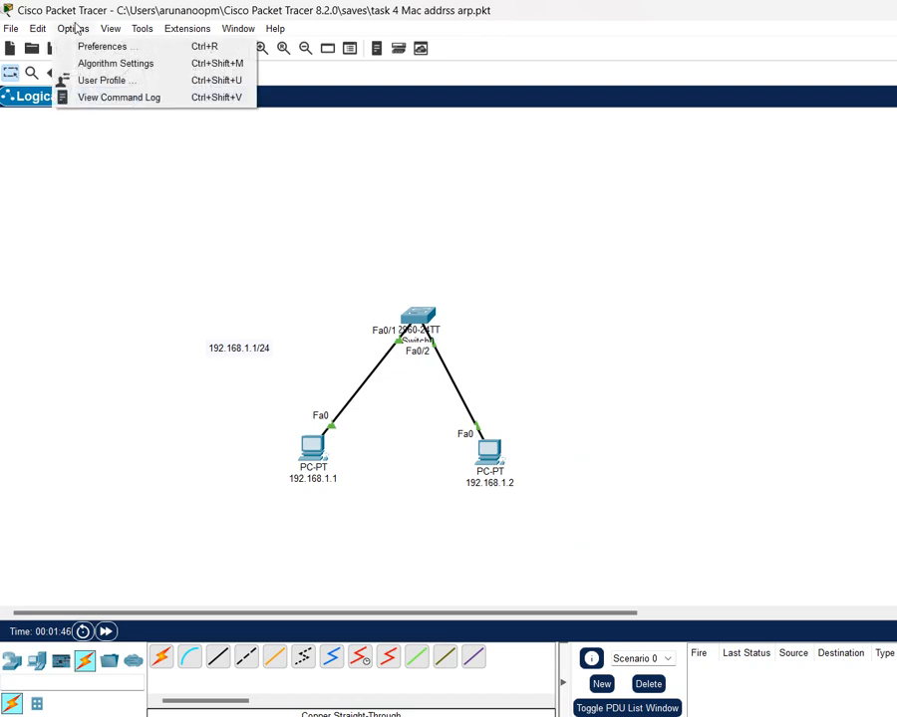
{"action": "left_click", "coordinate": [69, 46]}
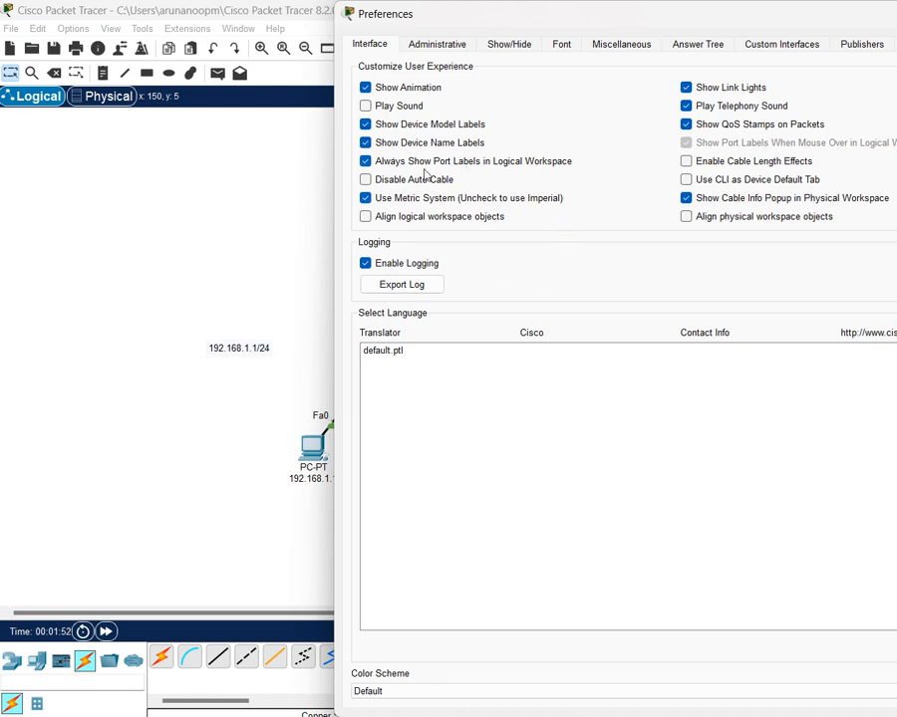
{"action": "key", "text": "Escape"}
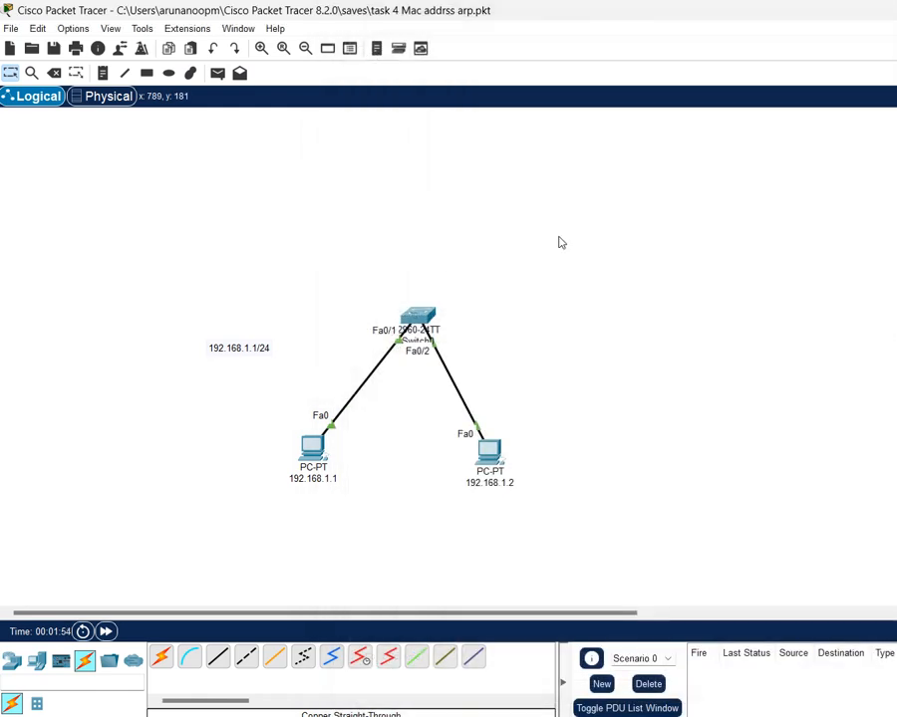
{"action": "key", "text": "ctrl+s"}
Step: Give the PC named 192.168.1.1 the static IPv4 address 192.168.1.1 with subnet mask 255.255.255.0
{"action": "left_click", "coordinate": [313, 449]}
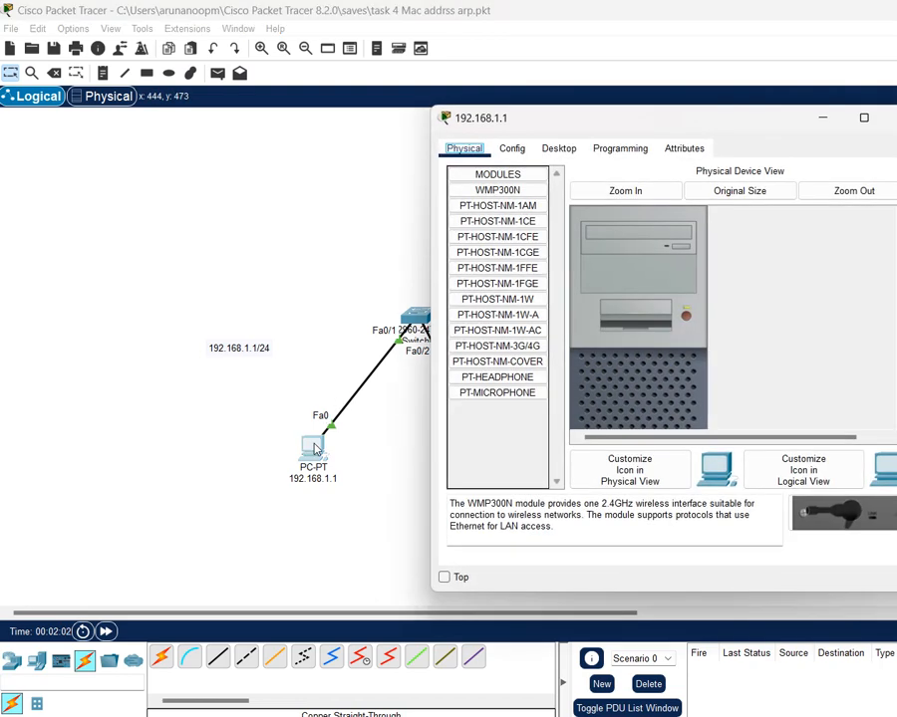
{"action": "left_click", "coordinate": [546, 151]}
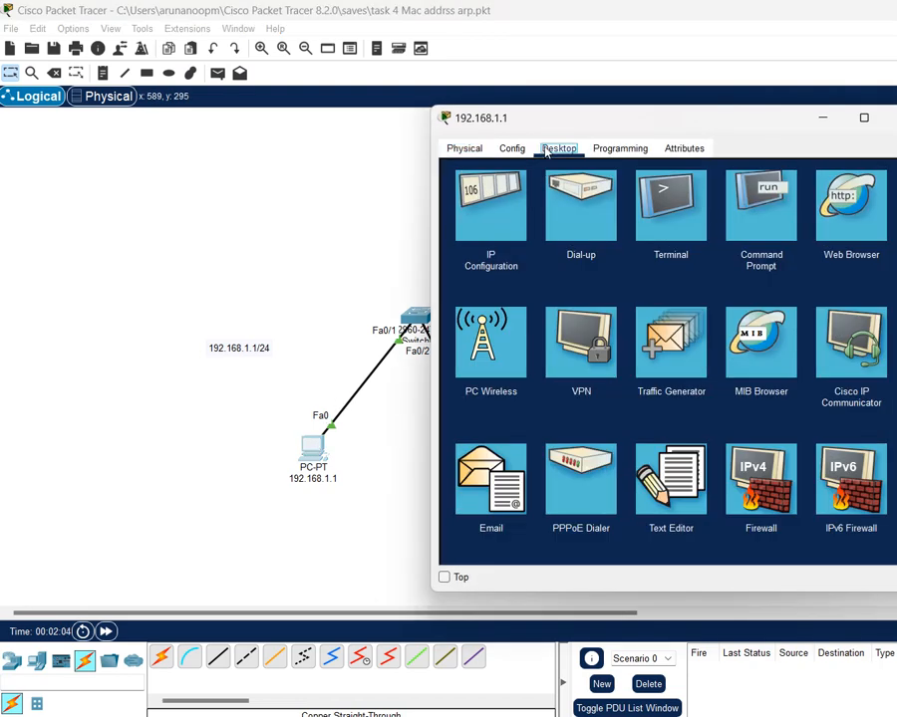
{"action": "left_click", "coordinate": [504, 210]}
{"action": "left_click", "coordinate": [684, 254]}
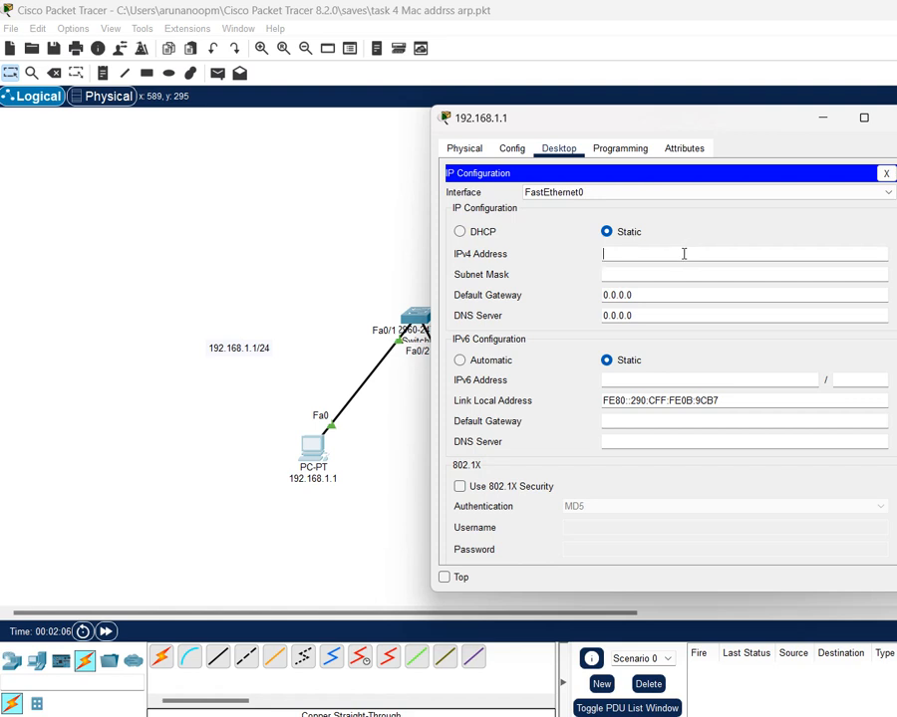
{"action": "type", "text": "192.168.1.1"}
{"action": "key", "text": "Tab"}
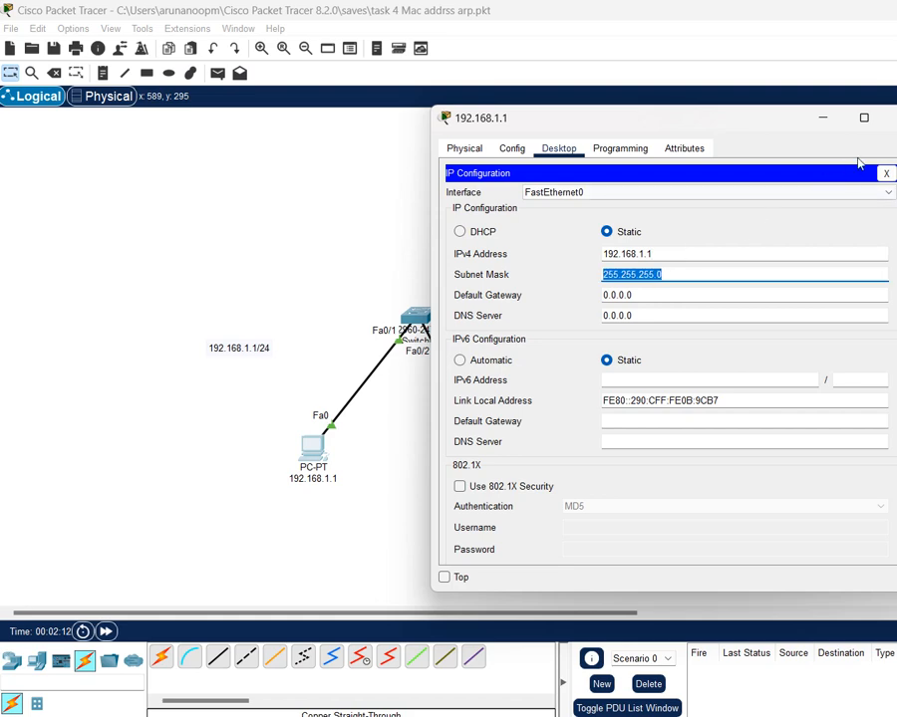
{"action": "left_click", "coordinate": [892, 117]}
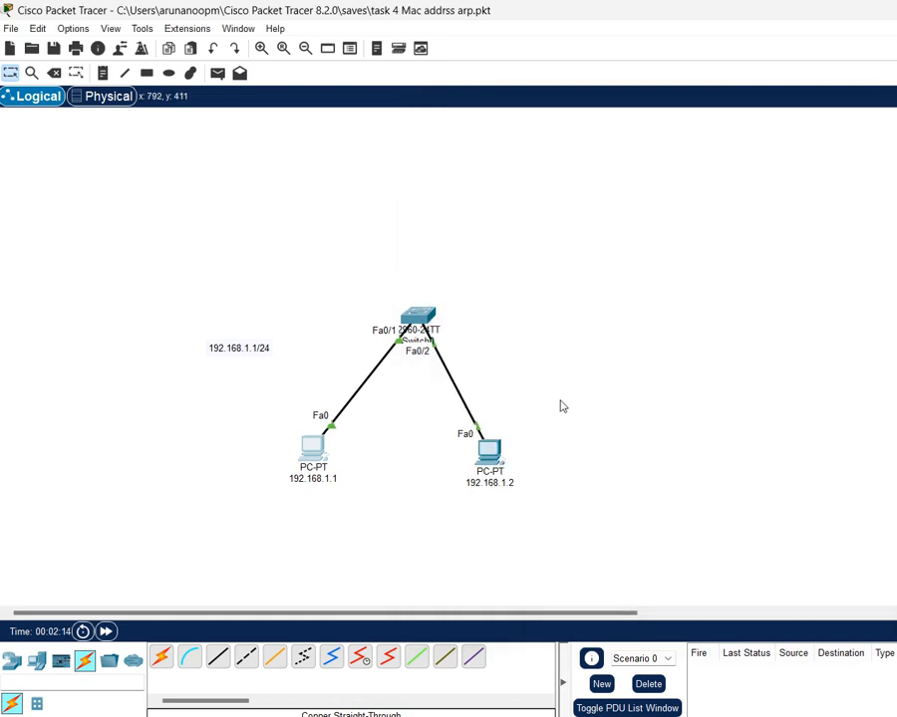
Step: Give the PC named 192.168.1.2 the static IPv4 address 192.168.1.2 with subnet mask 255.255.255.0, and save the file
{"action": "left_click", "coordinate": [503, 454]}
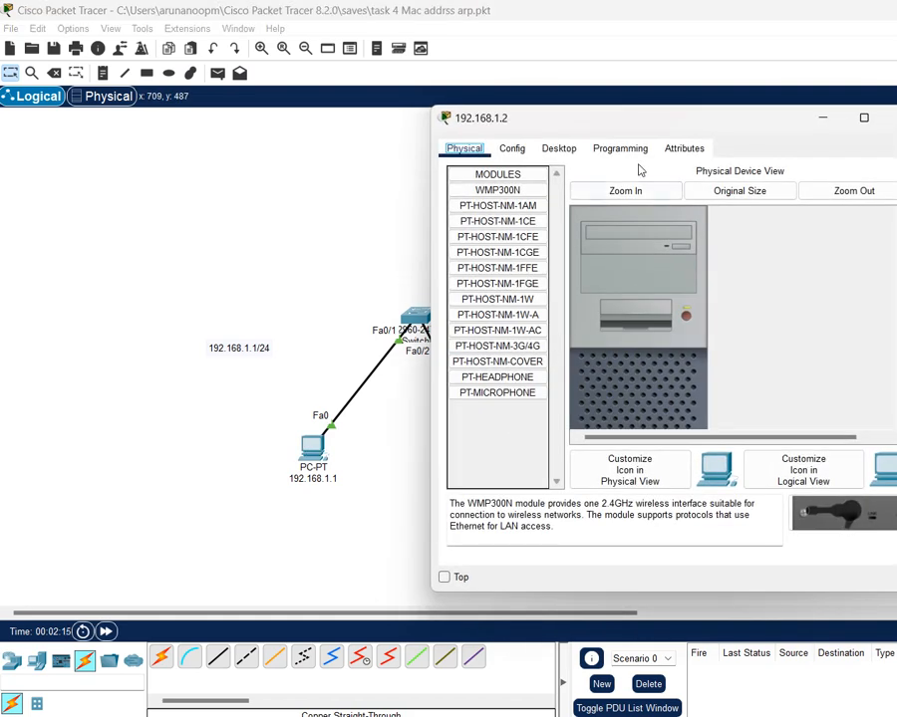
{"action": "left_click", "coordinate": [561, 150]}
{"action": "left_click", "coordinate": [488, 214]}
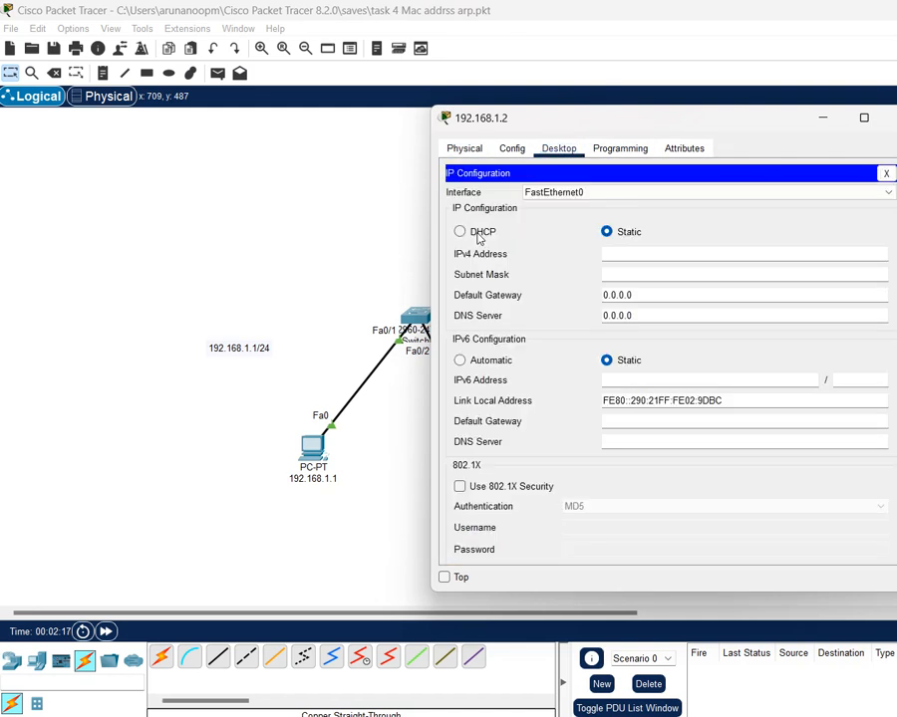
{"action": "left_click", "coordinate": [625, 255]}
{"action": "type", "text": "192.168.1.2"}
{"action": "key", "text": "Tab"}
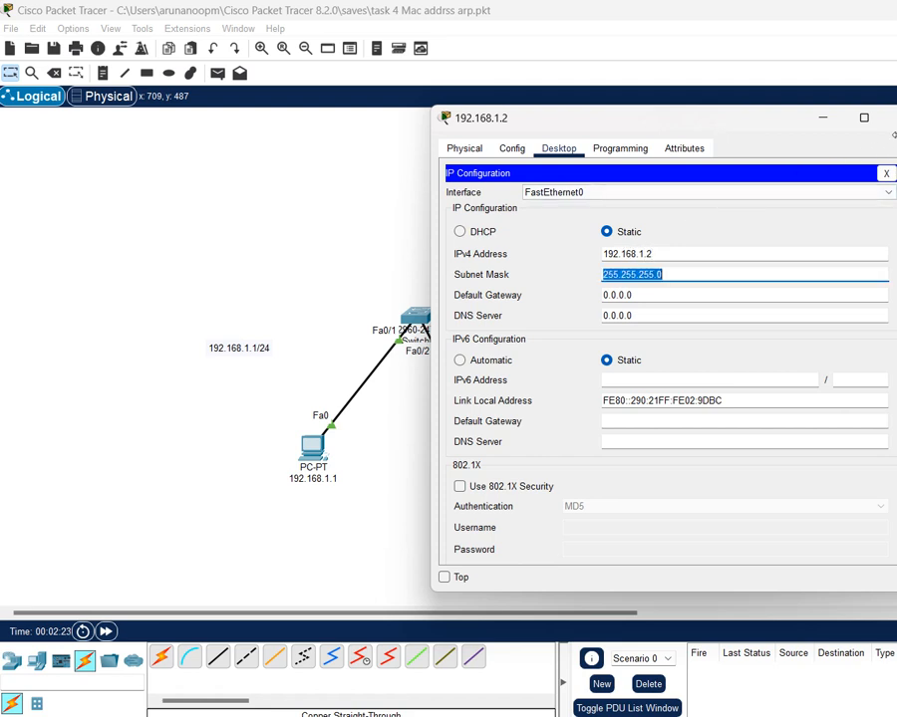
{"action": "key", "text": "Escape"}
{"action": "key", "text": "ctrl+s"}
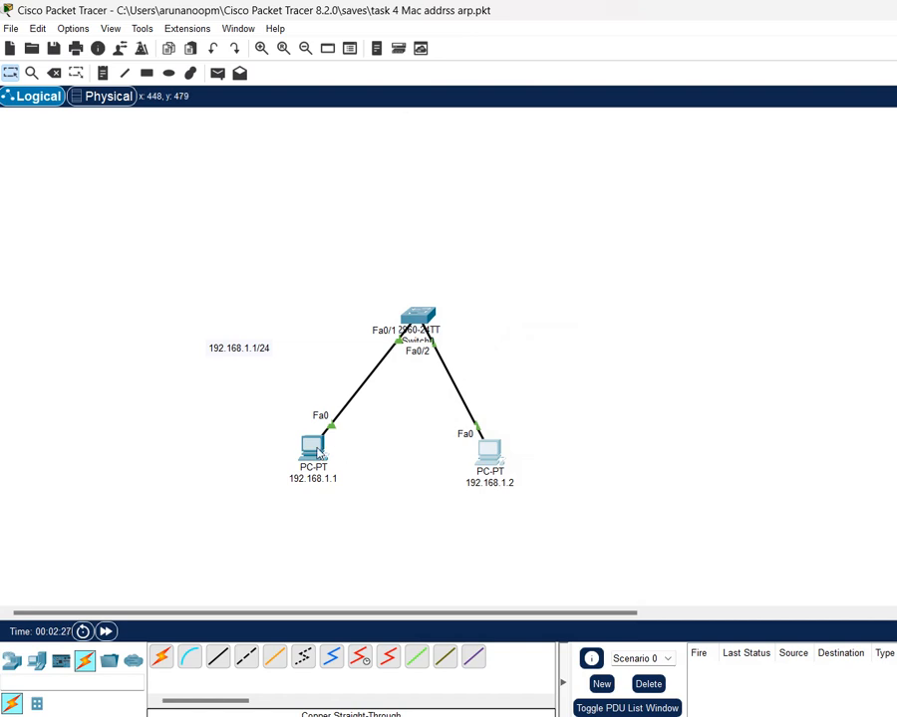
Step: Send a simple PDU from the PC named 192.168.1.1 to the PC named 192.168.1.2
{"action": "mouse_move", "coordinate": [319, 455]}
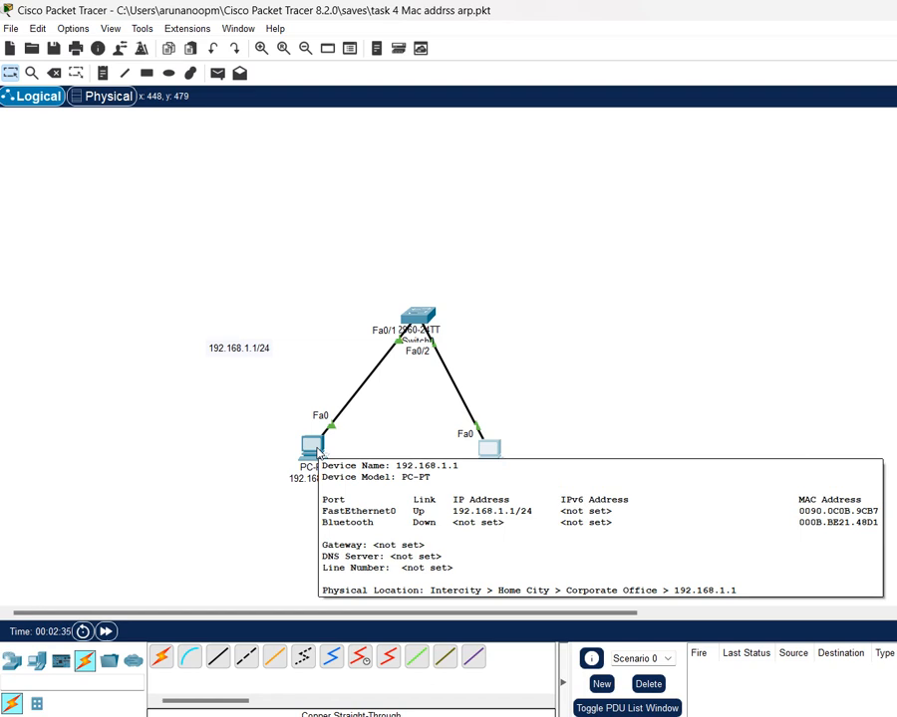
{"action": "left_click", "coordinate": [217, 73]}
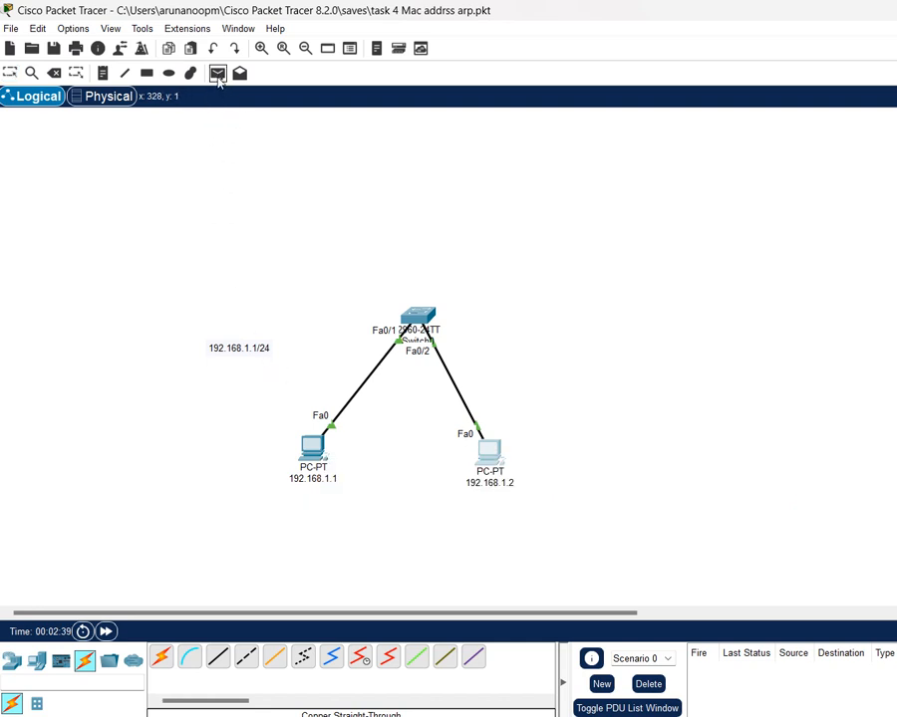
{"action": "left_click", "coordinate": [311, 447]}
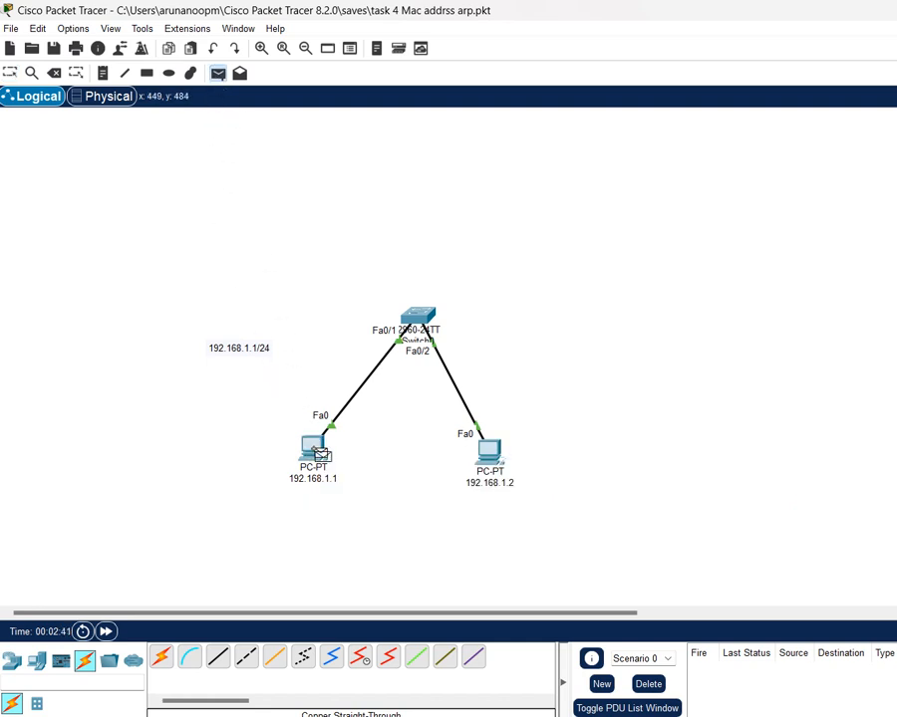
{"action": "left_click", "coordinate": [489, 450]}
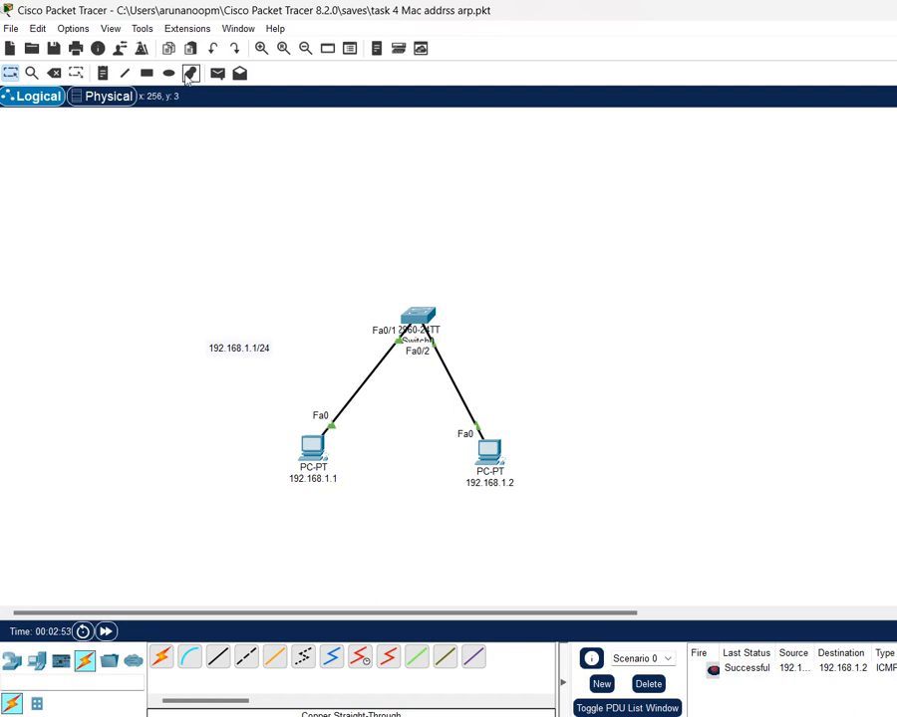
Step: Send a simple PDU from the PC named 192.168.1.2 to the PC named 192.168.1.1, and save the file
{"action": "left_click", "coordinate": [218, 74]}
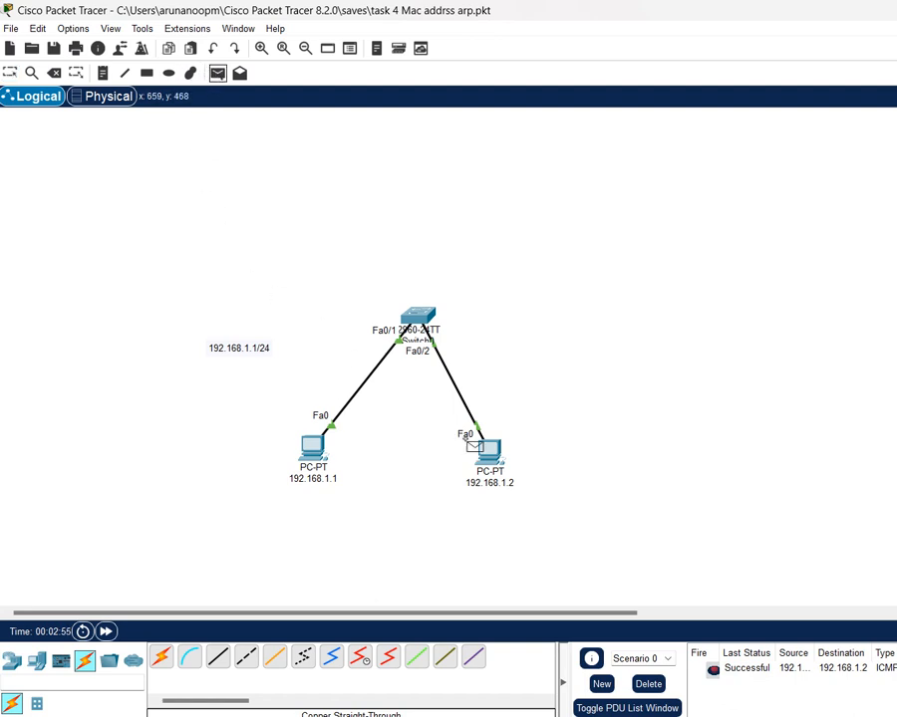
{"action": "left_click", "coordinate": [495, 458]}
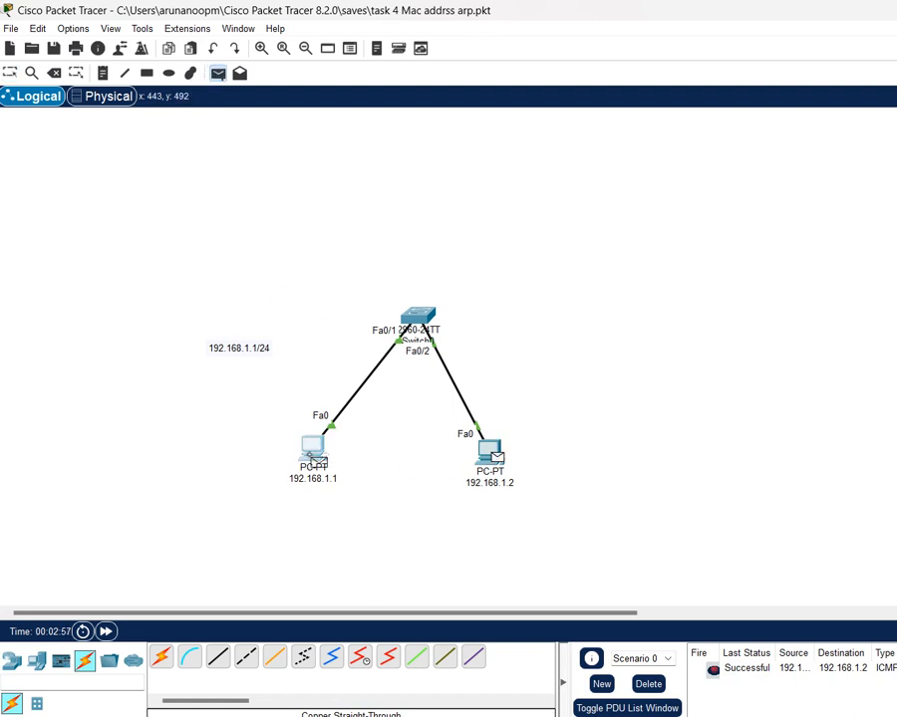
{"action": "left_click", "coordinate": [314, 461]}
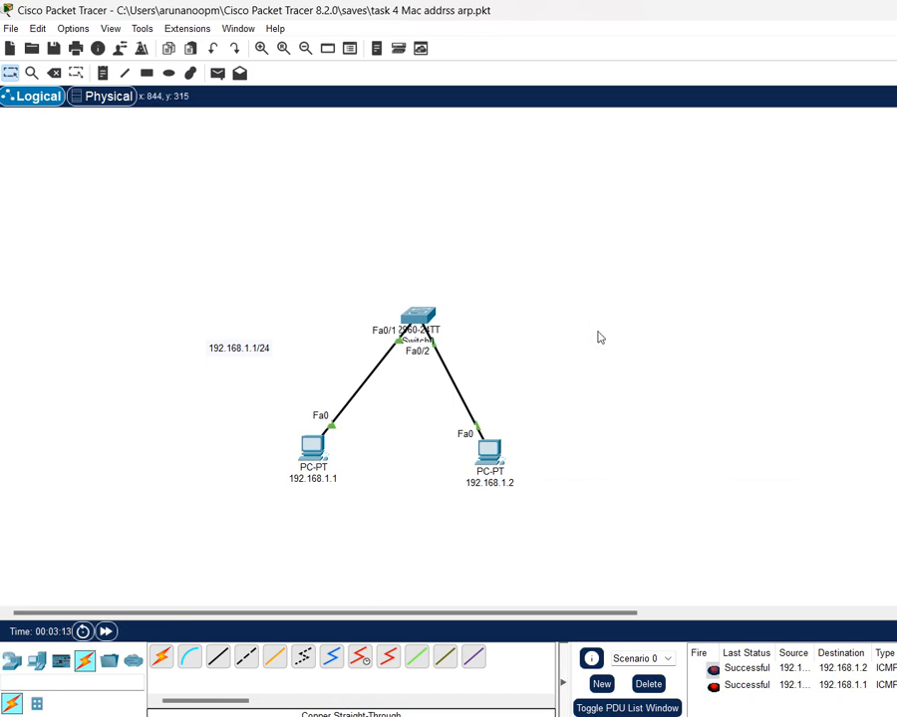
{"action": "key", "text": "ctrl+s"}
Step: Enter privileged EXEC mode in Switch0's command line and display the MAC address table with show mac-address-table
{"action": "mouse_move", "coordinate": [424, 317]}
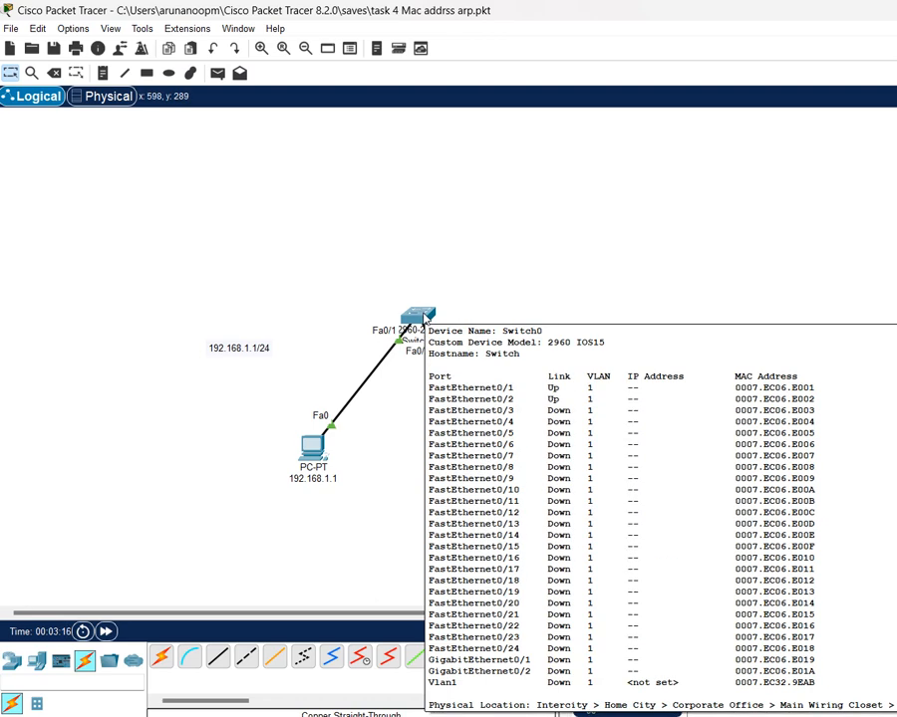
{"action": "left_click", "coordinate": [423, 317]}
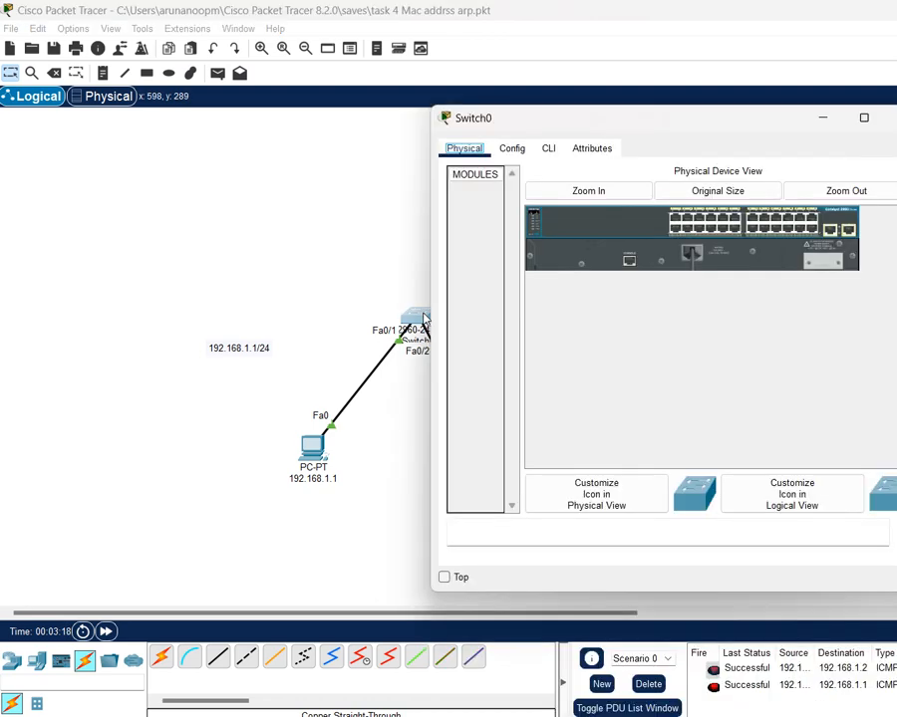
{"action": "left_click", "coordinate": [548, 149]}
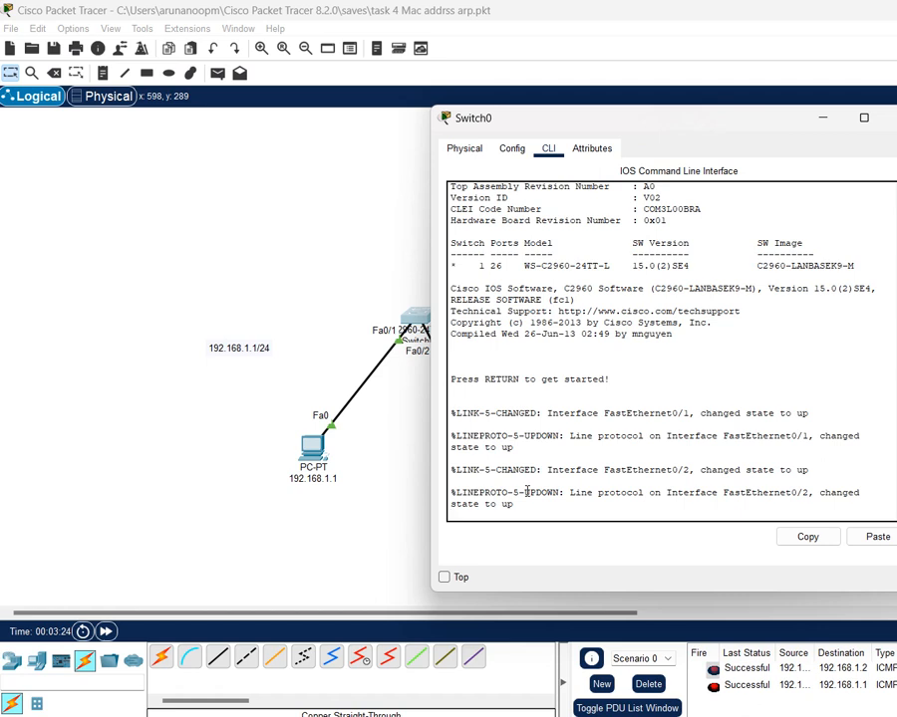
{"action": "key", "text": "Return"}
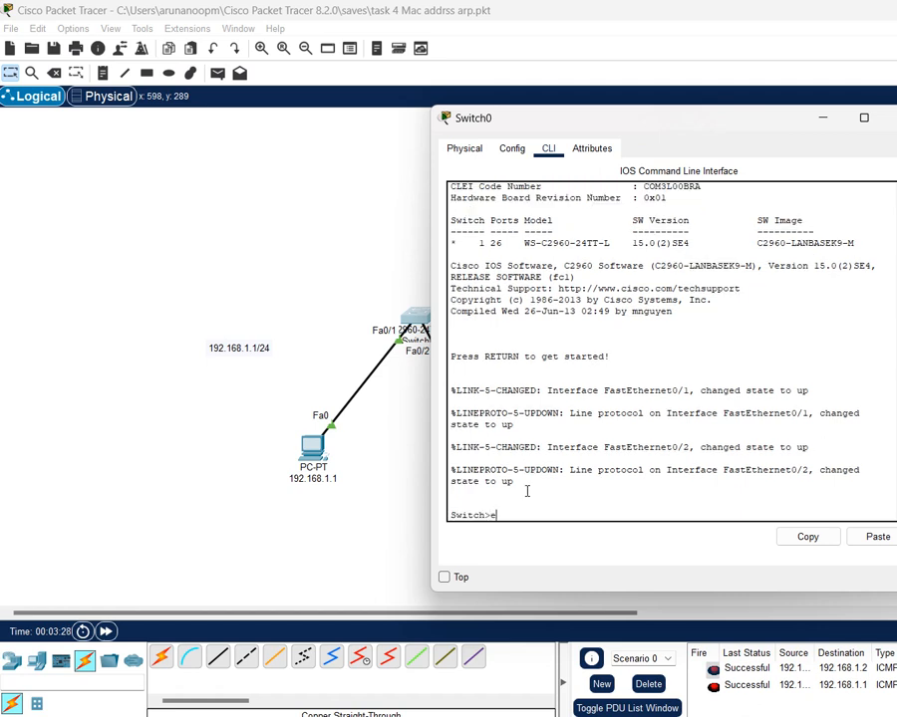
{"action": "type", "text": "en"}
{"action": "key", "text": "Return"}
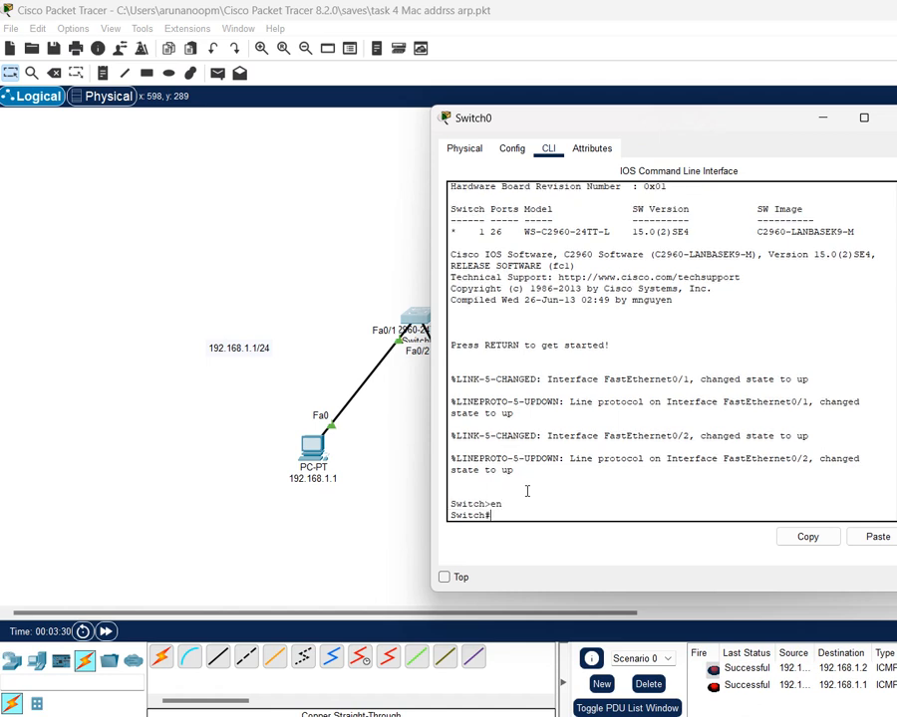
{"action": "type", "text": "mac-address-table"}
{"action": "key", "text": "Return"}
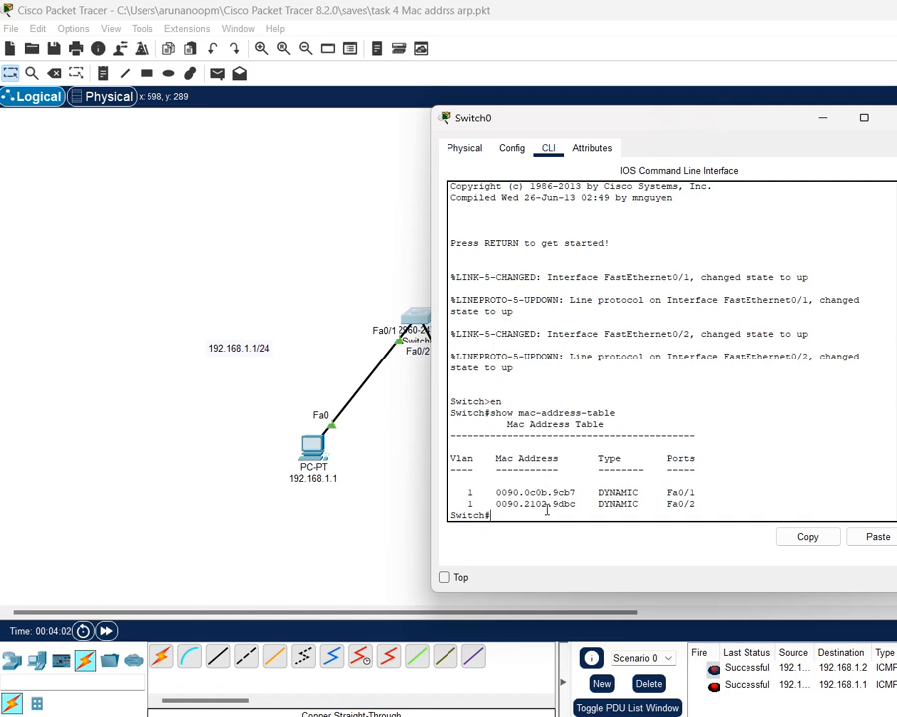
Step: Try to run no ip domain-lookup from privileged EXEC mode on Switch0
{"action": "type", "text": "no ip domain"}
{"action": "type", "text": "-li"}
{"action": "type", "text": "ookup"}
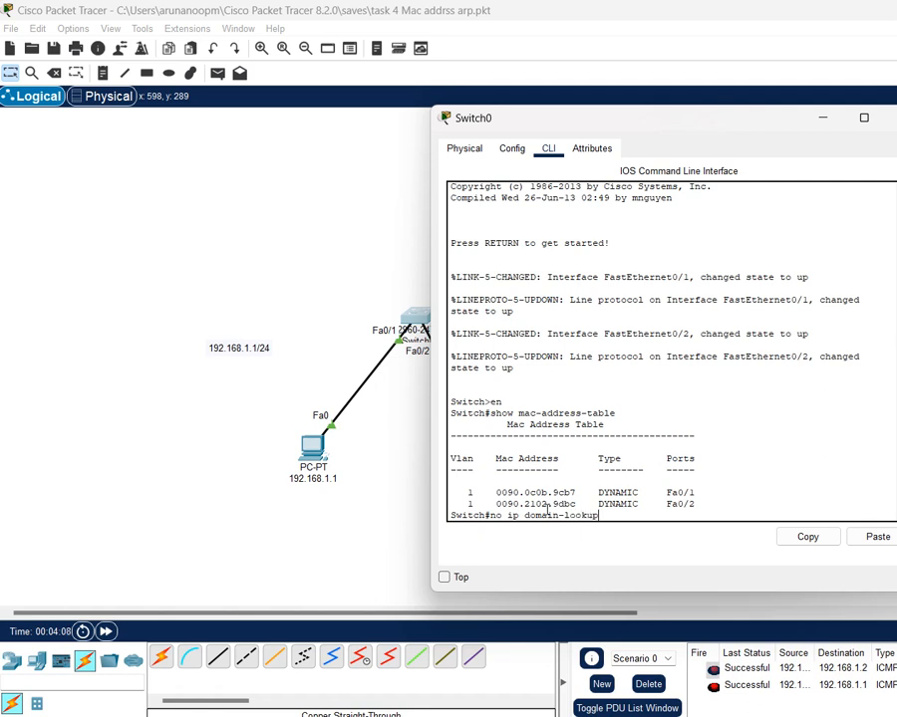
{"action": "key", "text": "Return"}
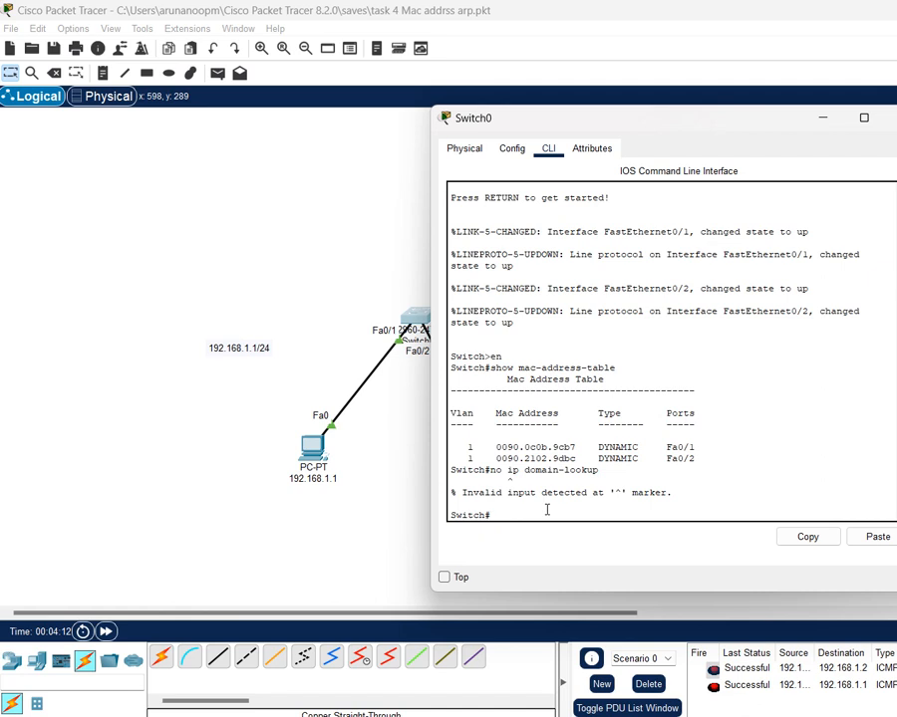
Step: Enter global configuration mode with conf t and disable domain lookup using no ip domain-lookup
{"action": "type", "text": "comf"}
{"action": "key", "text": "BackSpace"}
{"action": "key", "text": "BackSpace"}
{"action": "key", "text": "BackSpace"}
{"action": "type", "text": "nf t"}
{"action": "key", "text": "Return"}
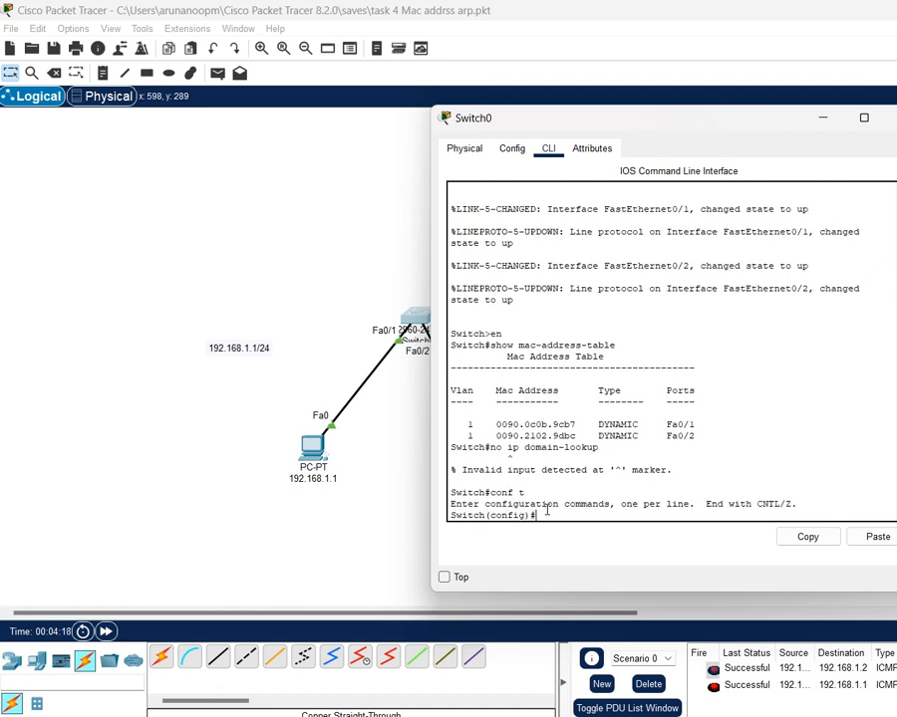
{"action": "type", "text": "no ip domain-lookup"}
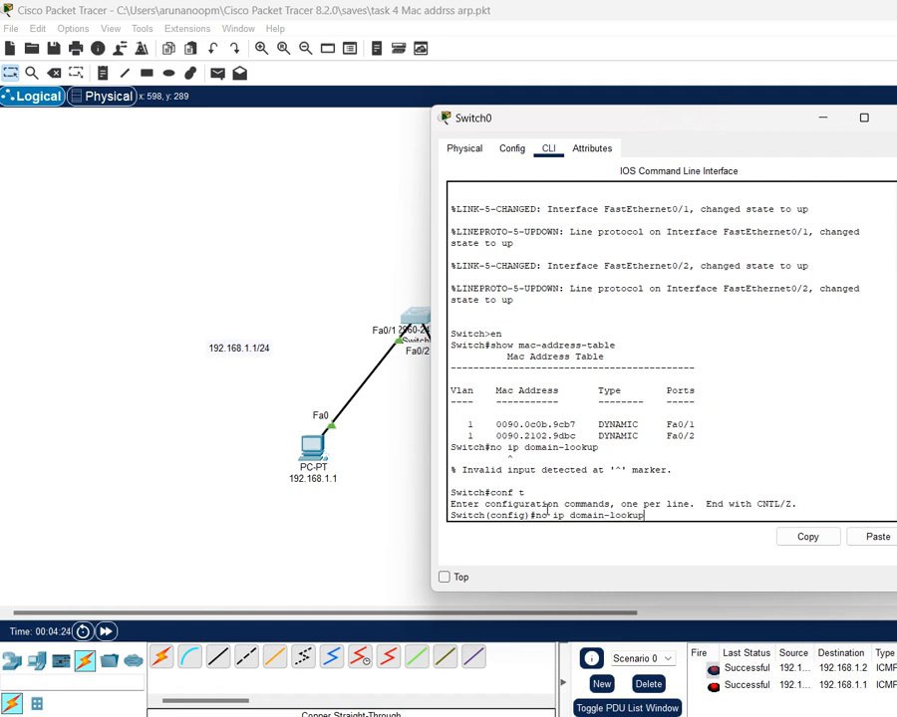
{"action": "key", "text": "Return"}
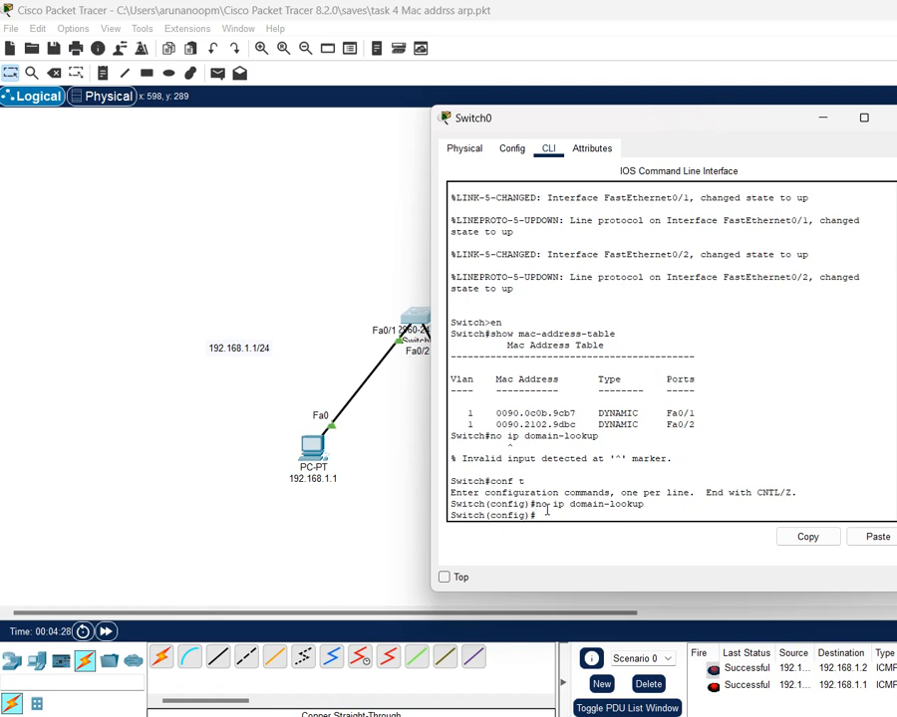
Step: Assign Switch0's VLAN 1 interface the IP address 192.168.1.1 with subnet mask 255.255.255.0
{"action": "type", "text": "interface"}
{"action": "key", "text": "BackSpace"}
{"action": "key", "text": "BackSpace"}
{"action": "key", "text": "BackSpace"}
{"action": "key", "text": "BackSpace"}
{"action": "key", "text": "BackSpace"}
{"action": "key", "text": "BackSpace"}
{"action": "type", "text": "vlan 1"}
{"action": "key", "text": "Return"}
{"action": "type", "text": "ip "}
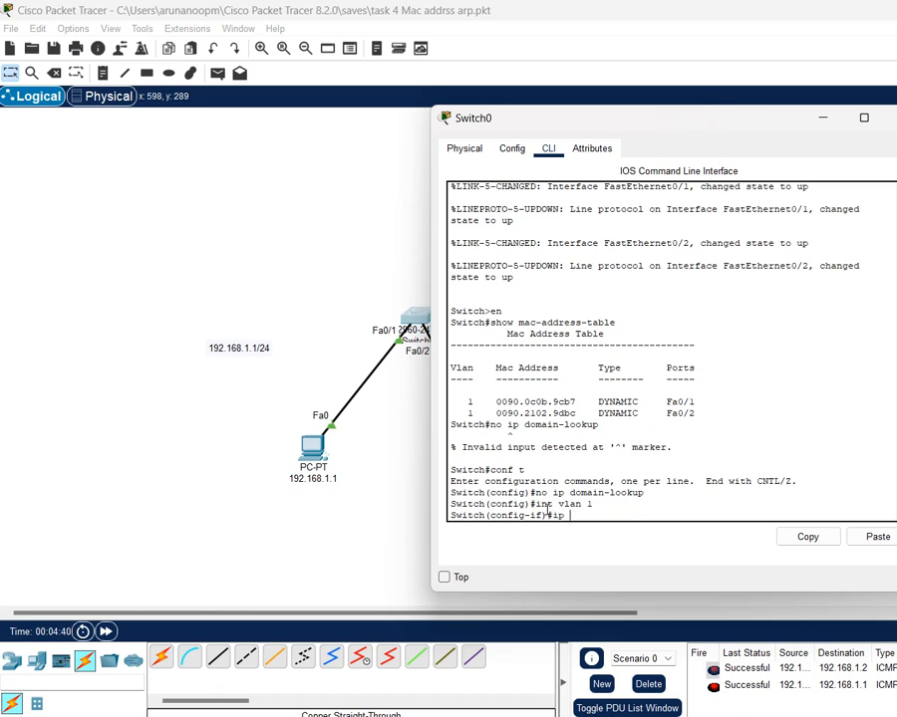
{"action": "type", "text": "address 192.168.1.1 255"}
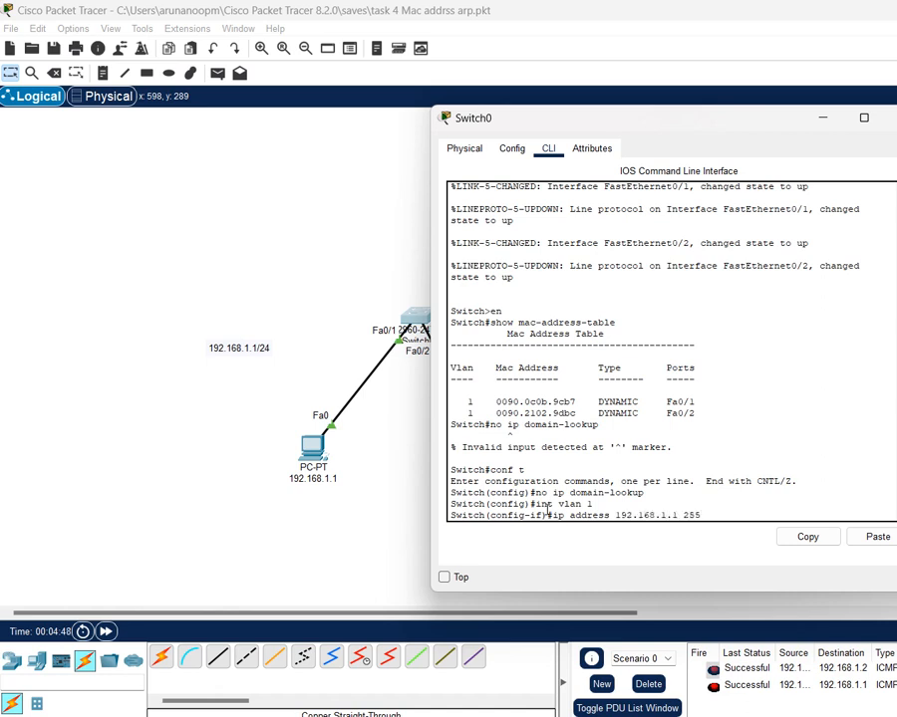
{"action": "key", "text": "Return"}
{"action": "type", "text": "2"}
{"action": "key", "text": "Up"}
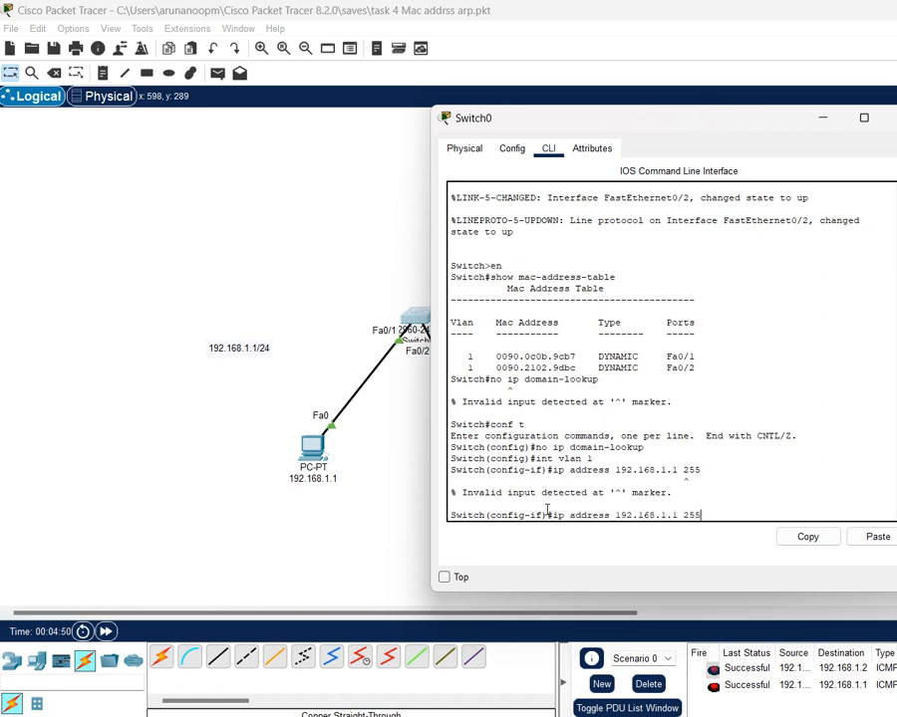
{"action": "type", "text": ".255.255.0"}
{"action": "key", "text": "Return"}
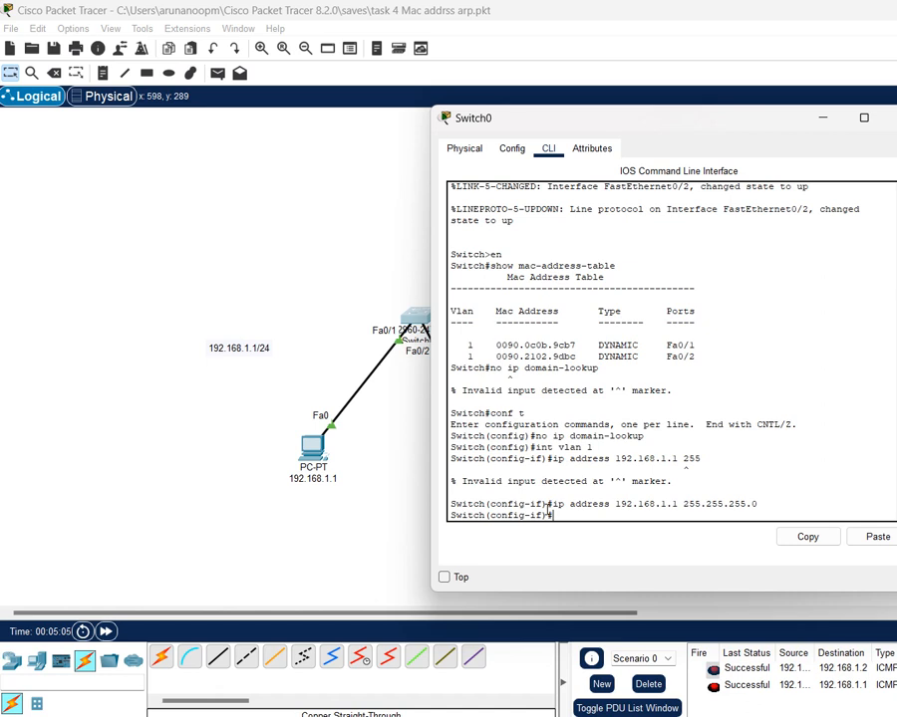
Step: Enable the VLAN 1 interface with no shutdown and exit to global configuration mode
{"action": "type", "text": "no shutdown"}
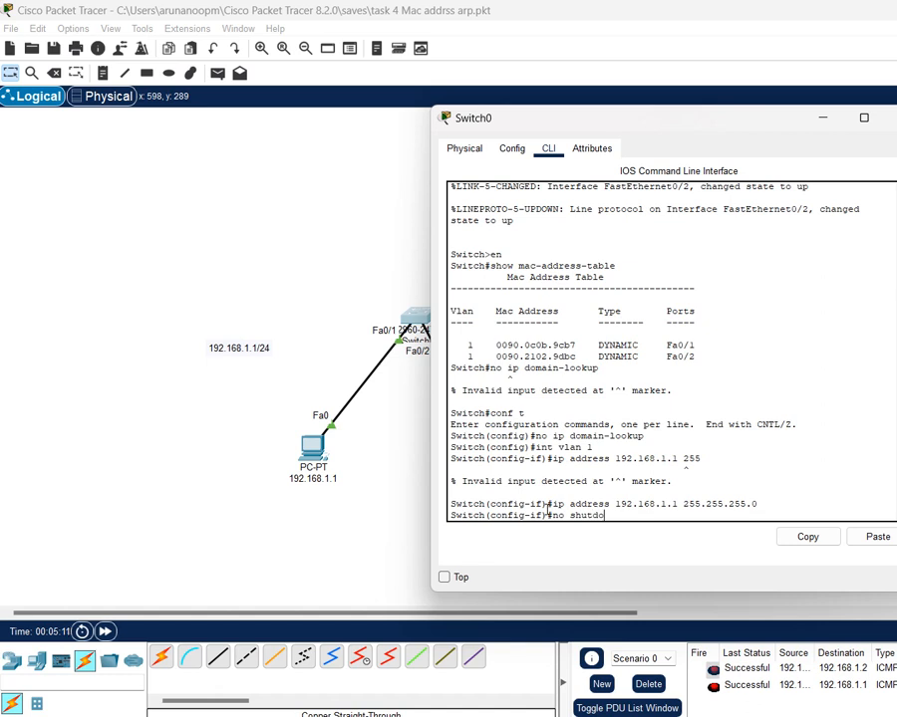
{"action": "key", "text": "Return"}
{"action": "key", "text": "Return"}
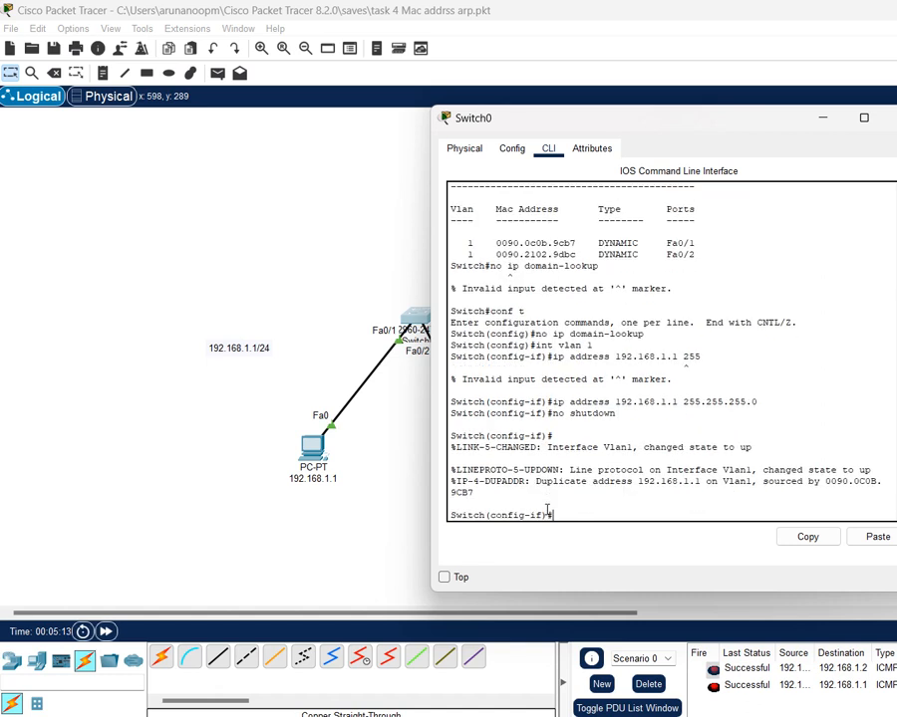
{"action": "type", "text": "exit"}
{"action": "key", "text": "Return"}
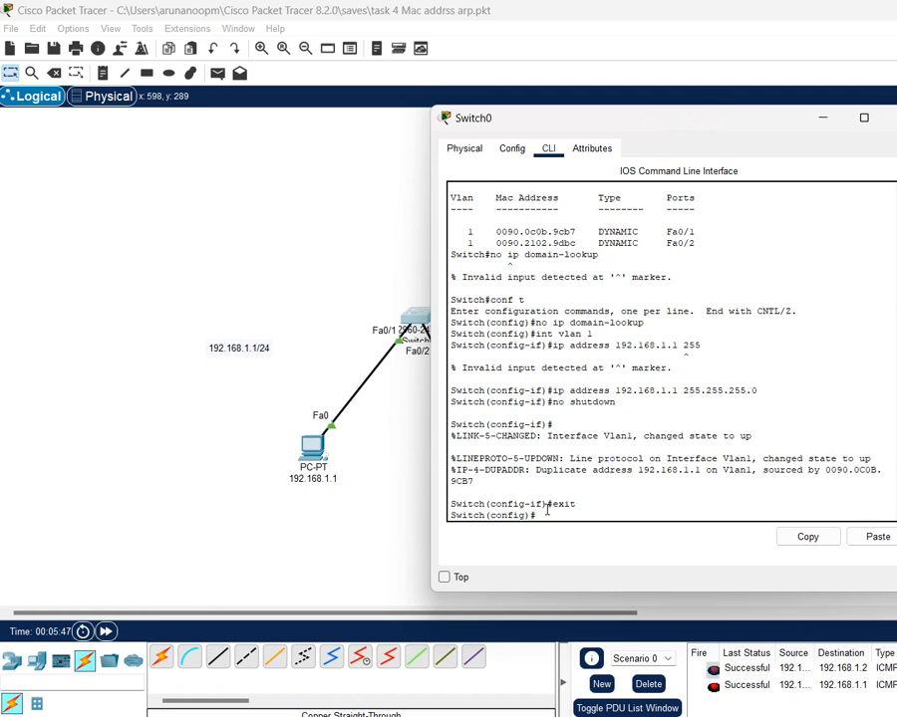
Step: Reissue the no ip domain-lookup command in global configuration mode
{"action": "type", "text": "exit"}
{"action": "key", "text": "Up"}
{"action": "key", "text": "Up"}
{"action": "key", "text": "Up"}
{"action": "key", "text": "Up"}
{"action": "key", "text": "Up"}
{"action": "key", "text": "Up"}
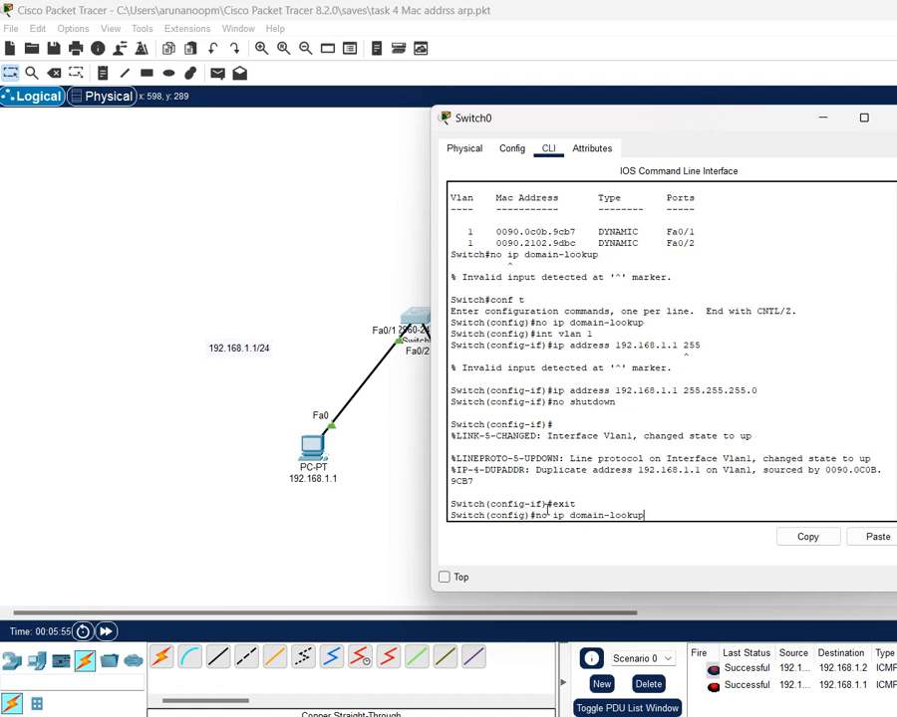
{"action": "key", "text": "Return"}
Step: Assign Switch0's VLAN 2 interface the IP address 192.168.1.2 with subnet mask 255.255.255.0
{"action": "key", "text": "Up"}
{"action": "key", "text": "Up"}
{"action": "key", "text": "Up"}
{"action": "key", "text": "Up"}
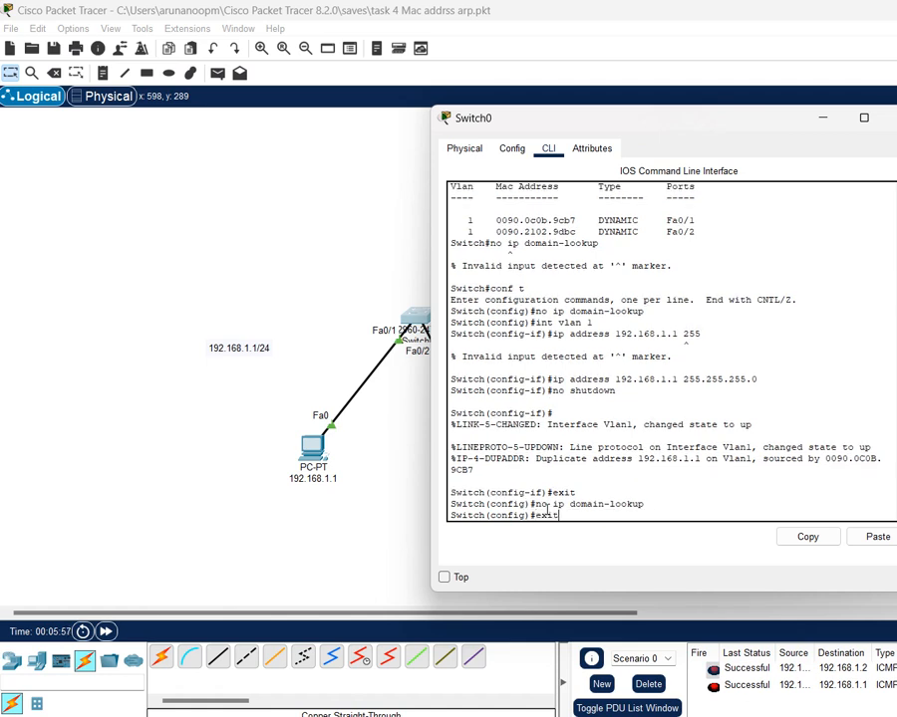
{"action": "key", "text": "Up"}
{"action": "key", "text": "Up"}
{"action": "key", "text": "BackSpace"}
{"action": "type", "text": "2"}
{"action": "key", "text": "Return"}
{"action": "type", "text": "exit"}
{"action": "key", "text": "Up"}
{"action": "key", "text": "Up"}
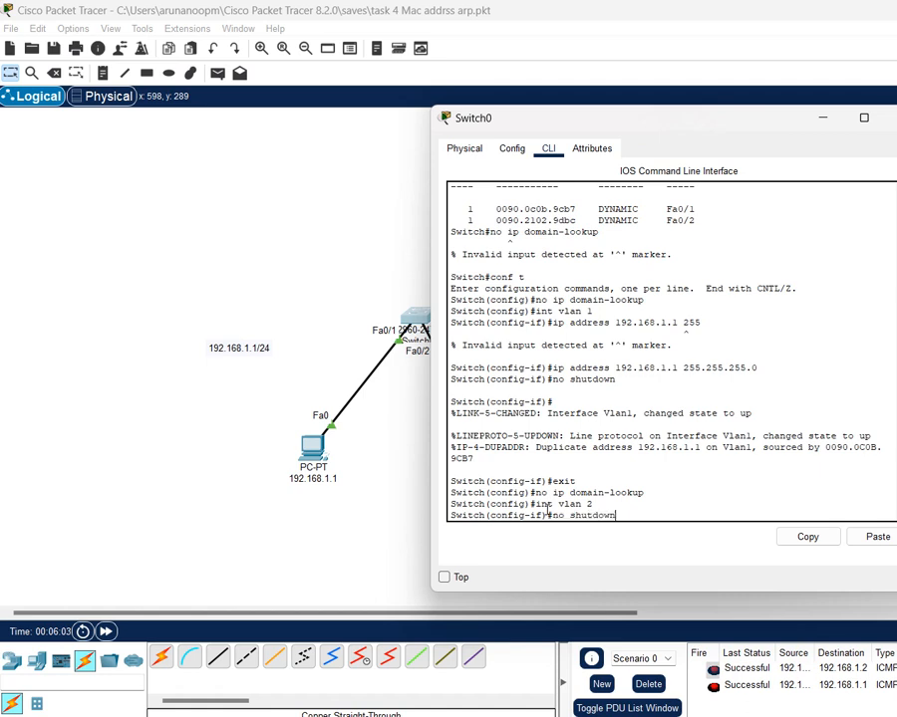
{"action": "key", "text": "Left"}
{"action": "key", "text": "Left"}
{"action": "key", "text": "Left"}
{"action": "key", "text": "Left"}
{"action": "key", "text": "Left"}
{"action": "key", "text": "Left"}
{"action": "key", "text": "Left"}
{"action": "key", "text": "Left"}
{"action": "key", "text": "Left"}
{"action": "key", "text": "Left"}
{"action": "key", "text": "Left"}
{"action": "key", "text": "Left"}
{"action": "key", "text": "Left"}
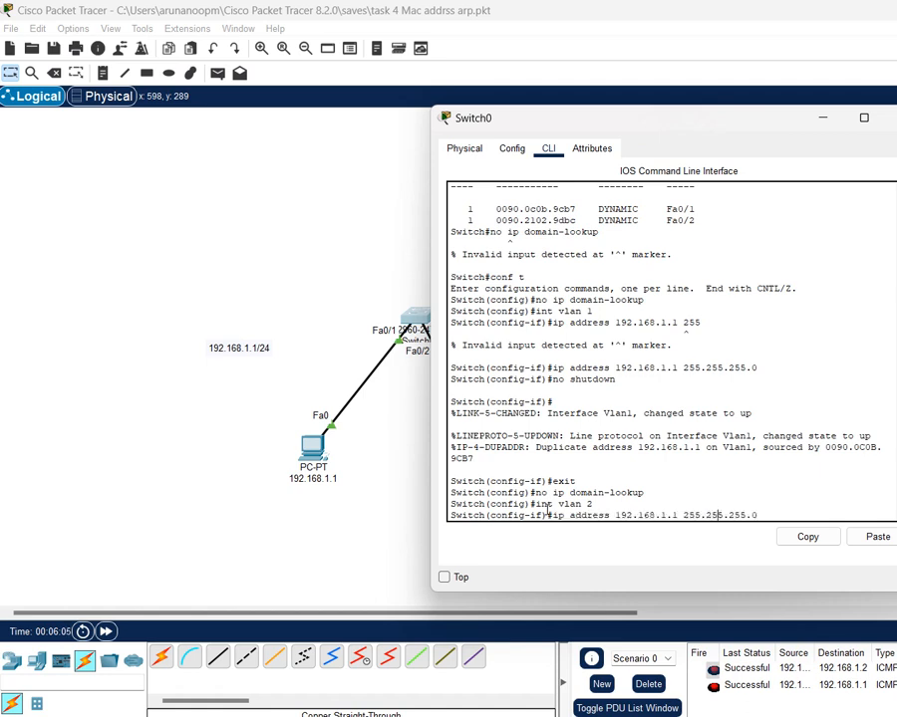
{"action": "key", "text": "BackSpace"}
{"action": "type", "text": "2"}
{"action": "key", "text": "Return"}
Step: Enable the VLAN 2 interface with no shutdown and exit back to privileged EXEC mode
{"action": "key", "text": "Up"}
{"action": "key", "text": "Up"}
{"action": "key", "text": "Up"}
{"action": "key", "text": "Up"}
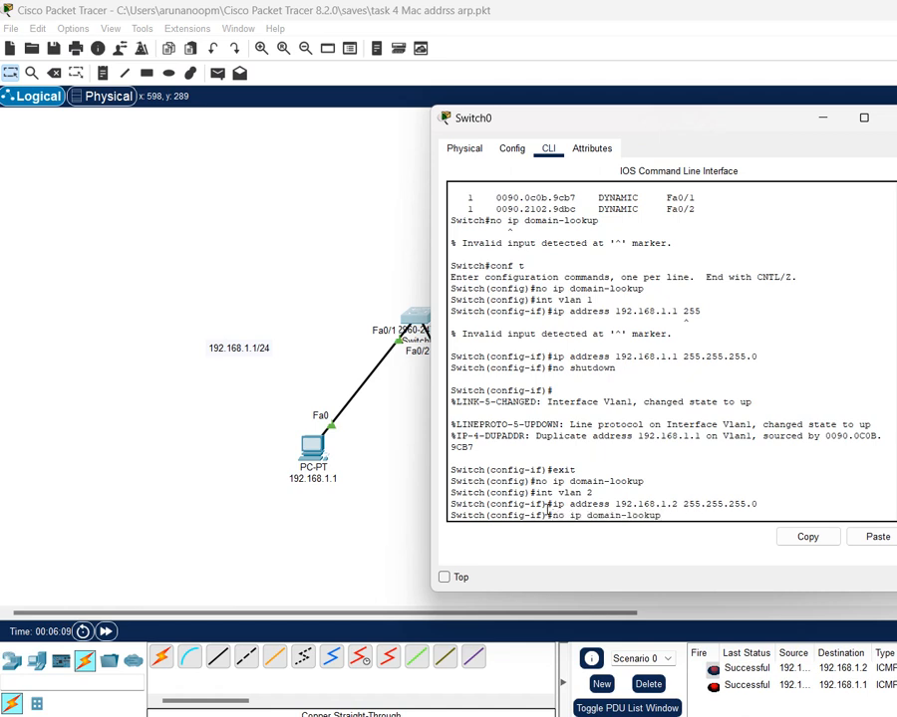
{"action": "key", "text": "Down"}
{"action": "key", "text": "Up"}
{"action": "key", "text": "Up"}
{"action": "key", "text": "Up"}
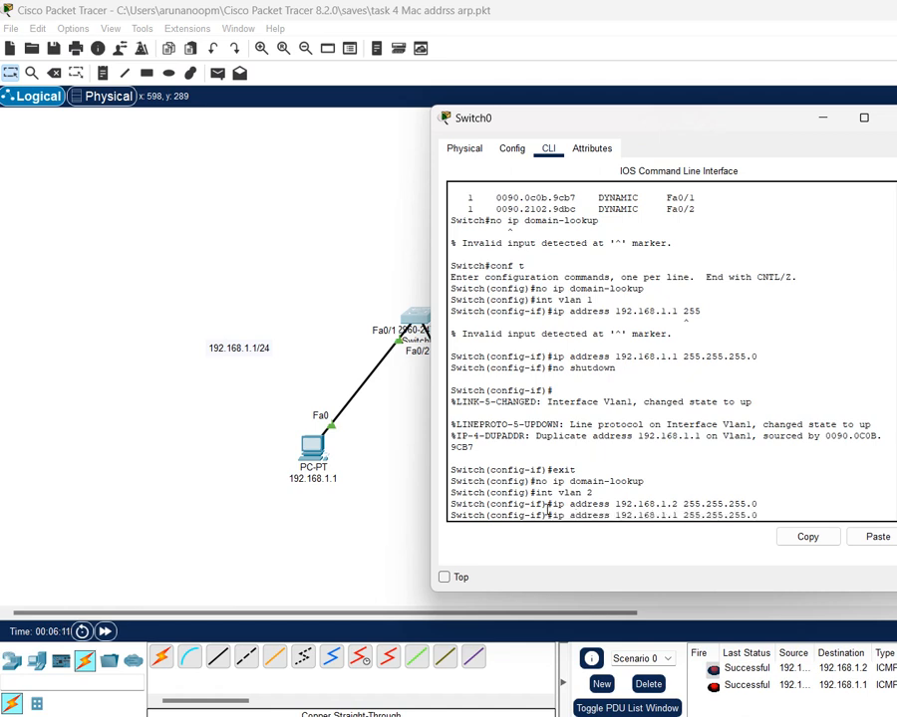
{"action": "key", "text": "Down"}
{"action": "key", "text": "Return"}
{"action": "type", "text": "exit"}
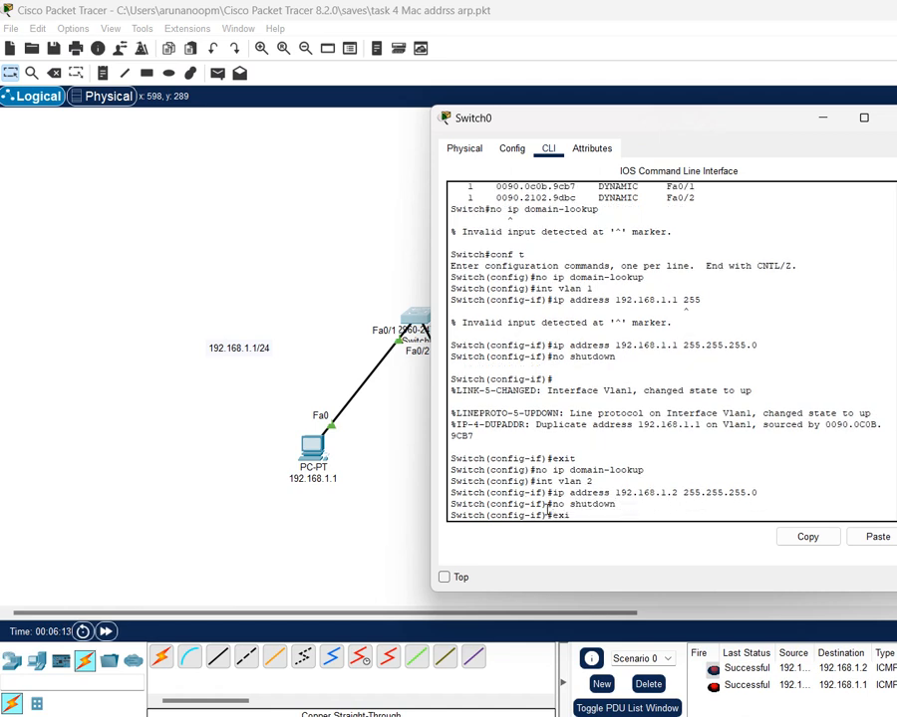
{"action": "key", "text": "Return"}
{"action": "type", "text": "exit"}
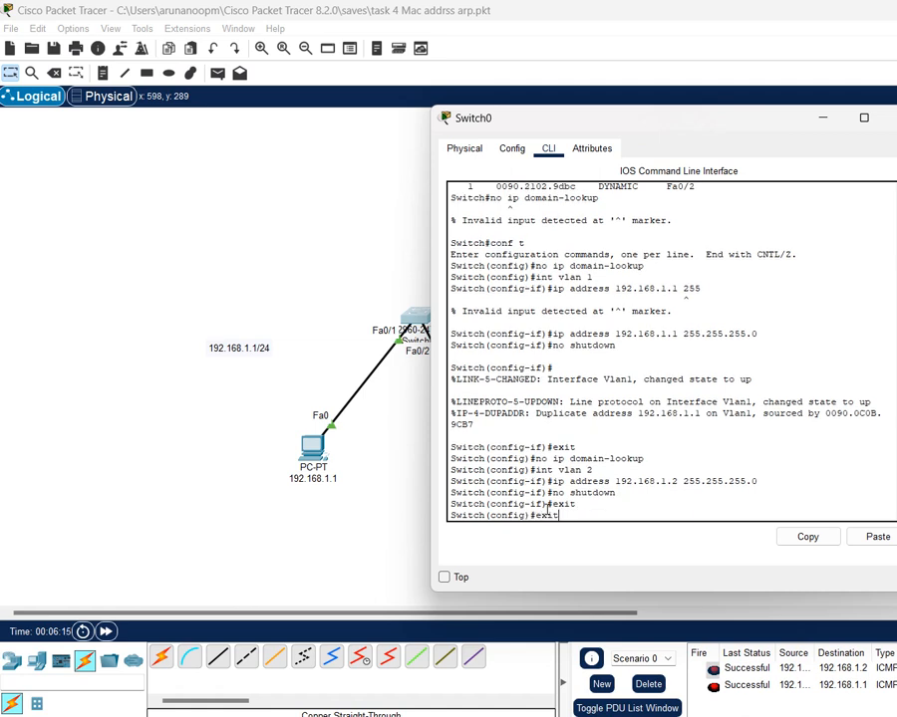
{"action": "key", "text": "Return"}
{"action": "key", "text": "Return"}
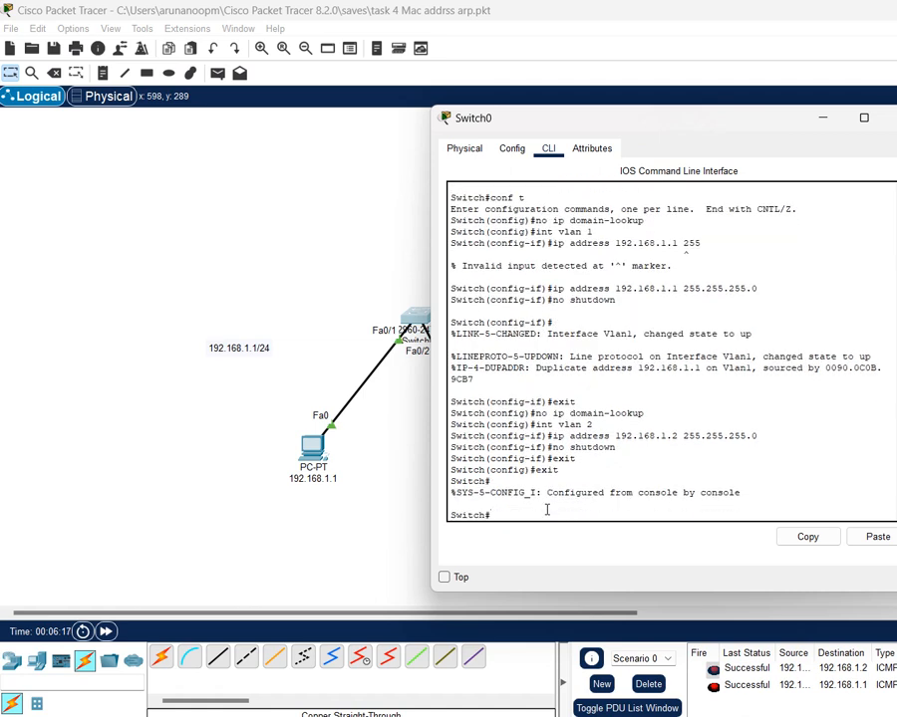
Step: Ping 192.168.1.1 and 192.168.1.2 from Switch0, and display its ARP table with show arp
{"action": "type", "text": "ping 192.168.1.1"}
{"action": "key", "text": "Return"}
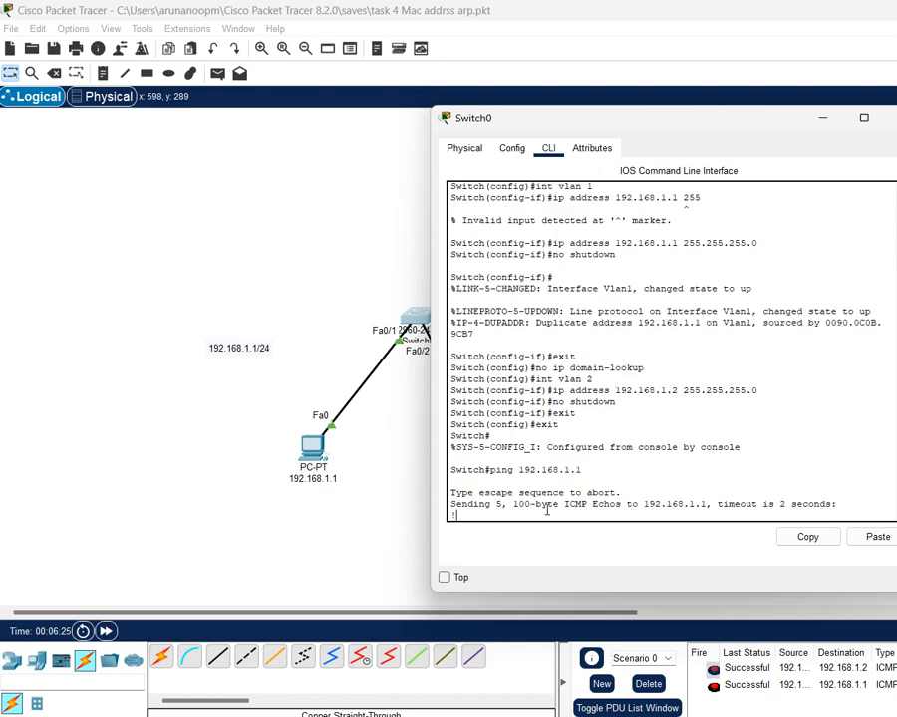
{"action": "key", "text": "Up"}
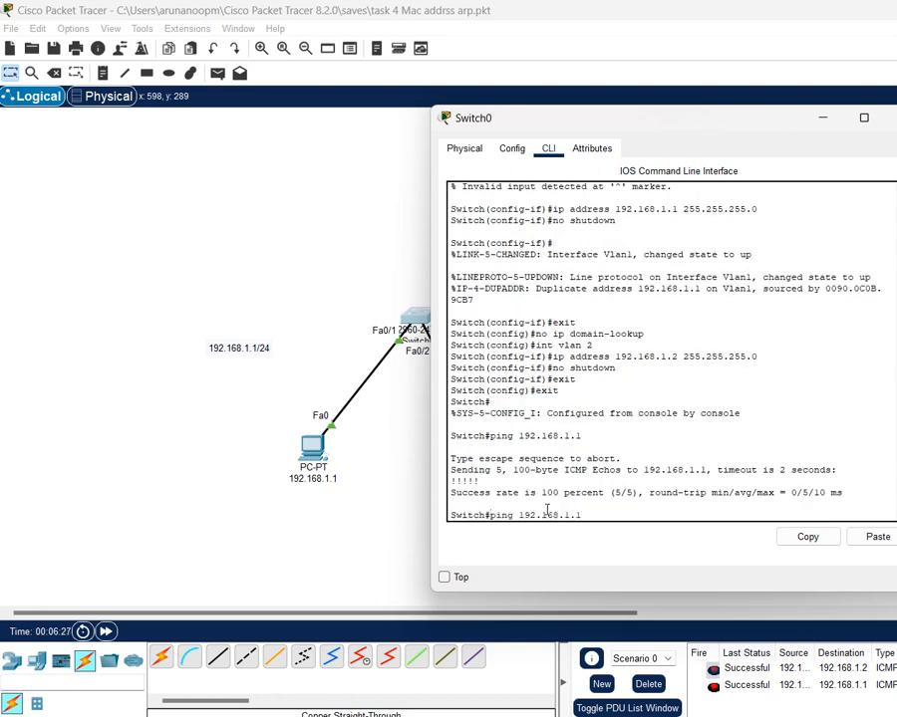
{"action": "key", "text": "BackSpace"}
{"action": "type", "text": "2"}
{"action": "key", "text": "Return"}
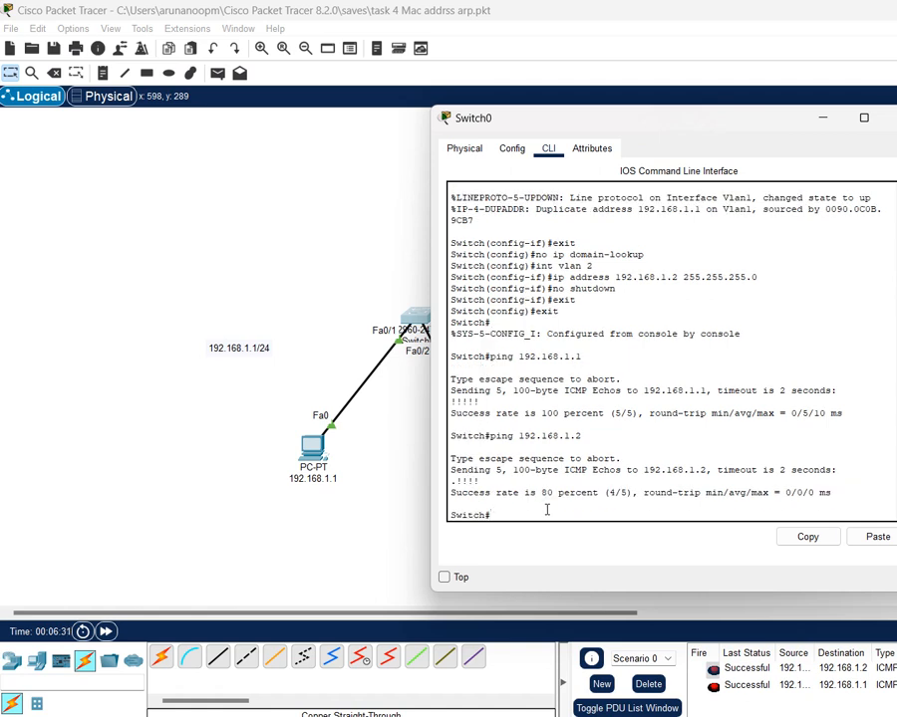
{"action": "type", "text": "show arp"}
{"action": "key", "text": "Return"}
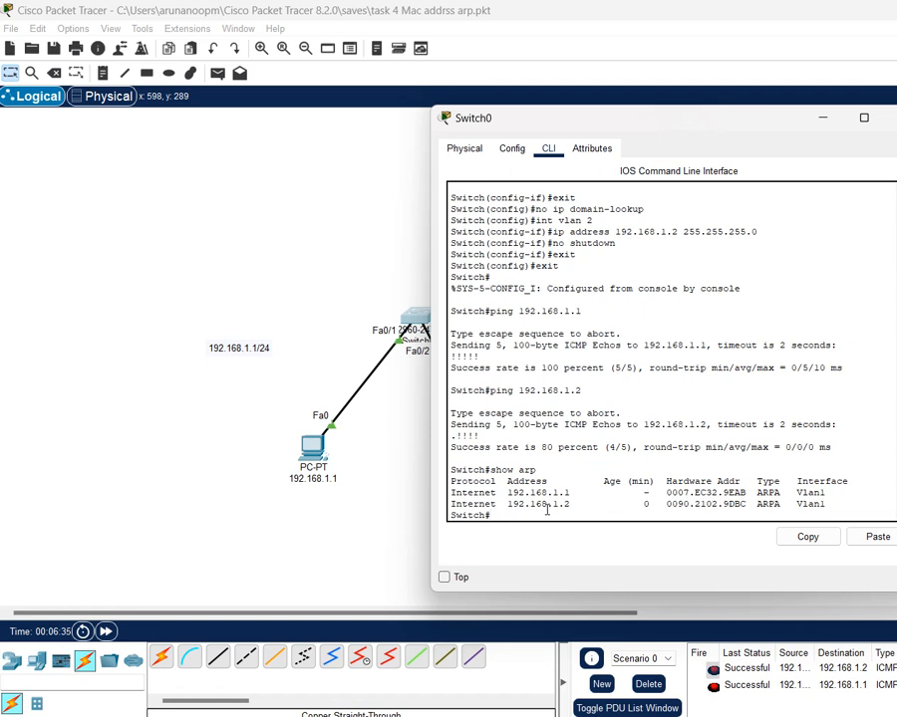